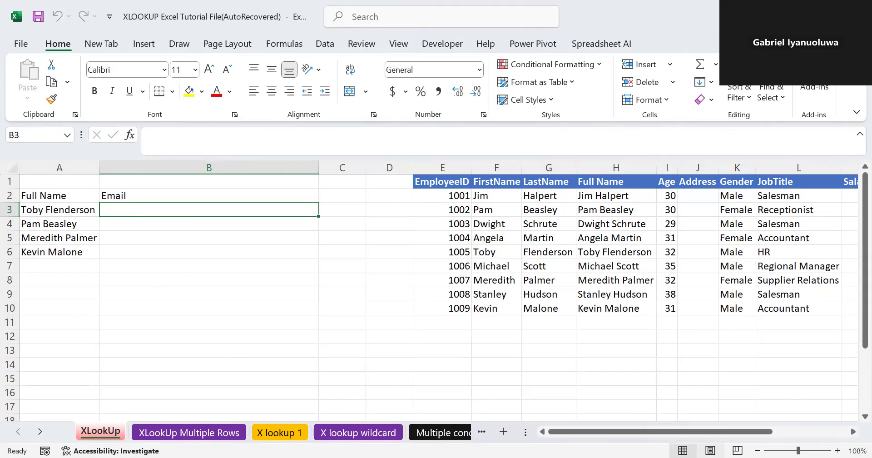
# Step: Start an XLOOKUP formula in cell B3 of the XLookUp sheet with A3 as the lookup value
pyautogui.moveTo(667, 430); pyautogui.dragTo(748, 436)
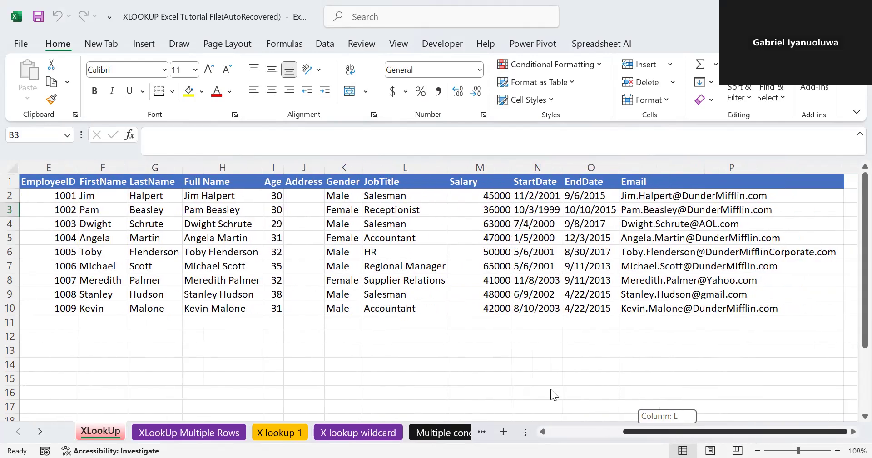
pyautogui.moveTo(550, 389); pyautogui.dragTo(425, 331)
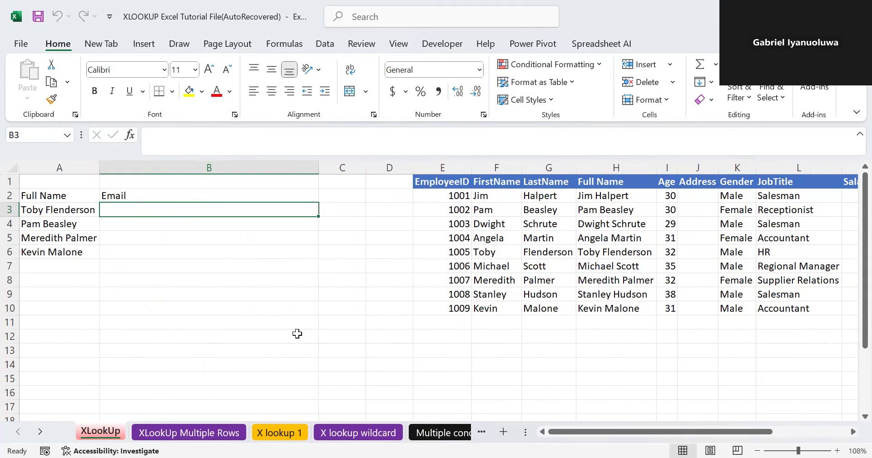
pyautogui.moveTo(572, 431); pyautogui.dragTo(362, 322)
pyautogui.doubleClick(117, 209)
pyautogui.write('=')
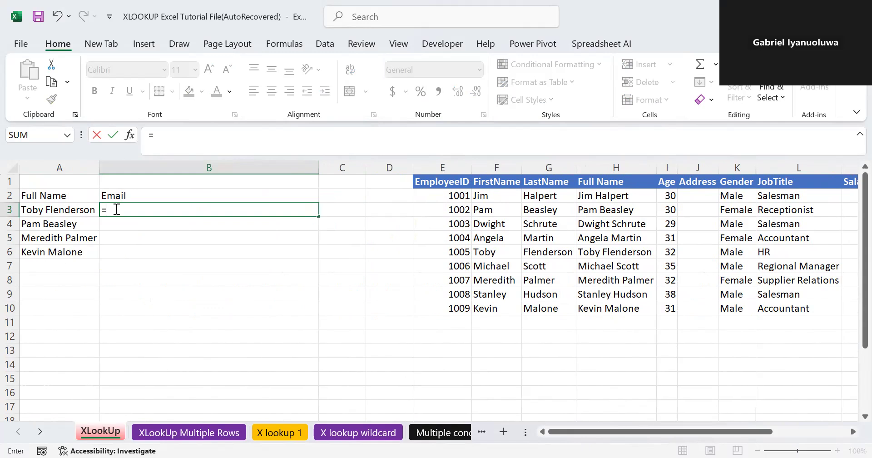
pyautogui.write('xl')
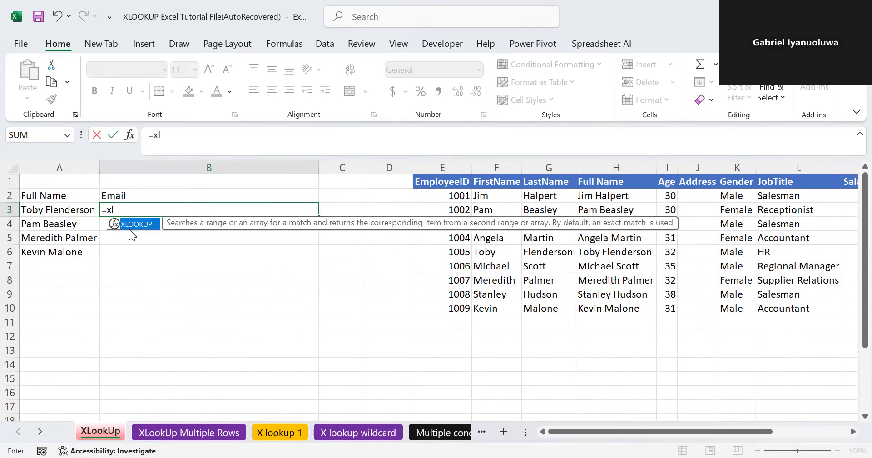
pyautogui.press('Tab')
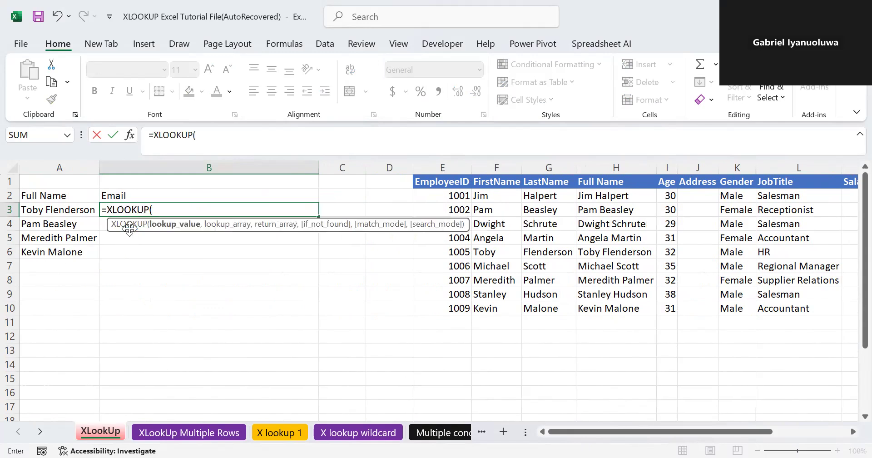
pyautogui.click(63, 211)
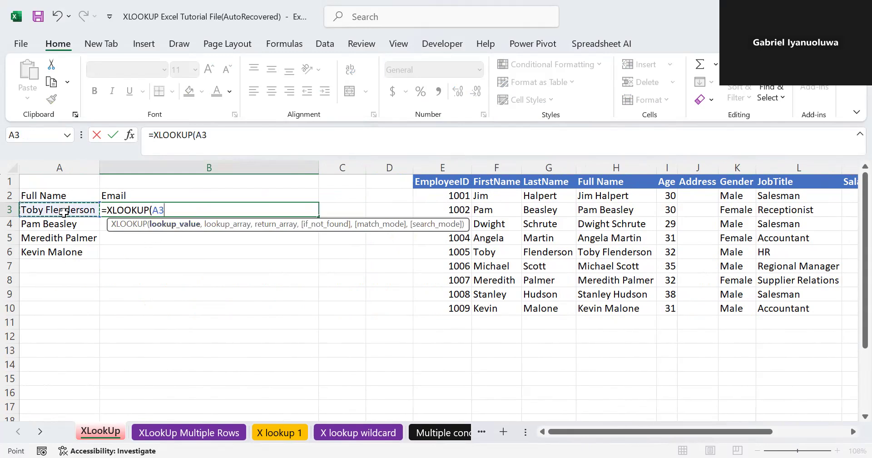
pyautogui.write(',')
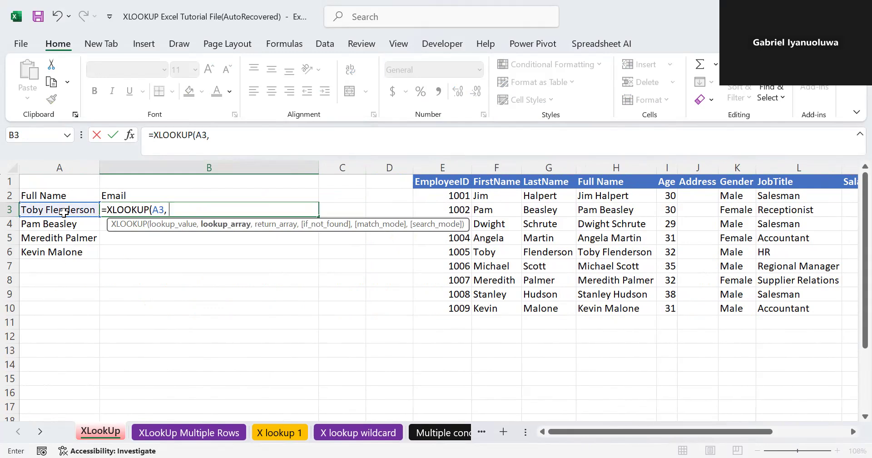
# Step: Set the formula's lookup array to the full names in H2:H10 and its return array to the emails in P2:P10
pyautogui.moveTo(603, 434); pyautogui.dragTo(619, 431)
pyautogui.click(514, 193)
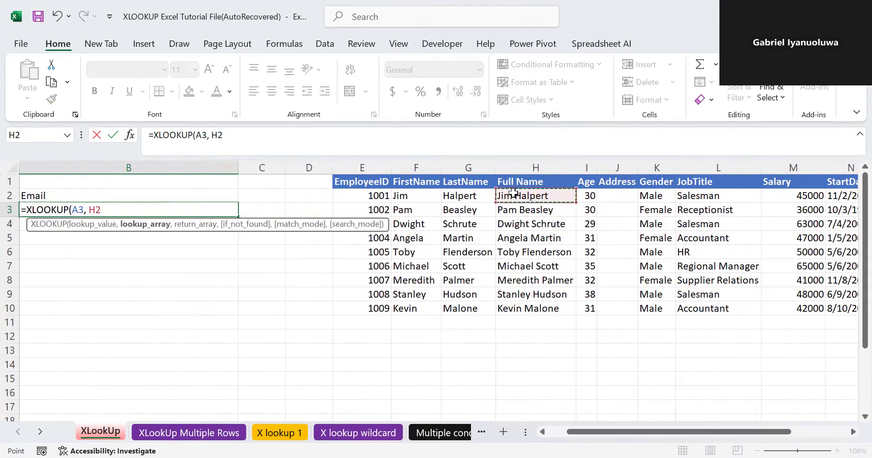
pyautogui.moveTo(513, 193); pyautogui.dragTo(527, 308)
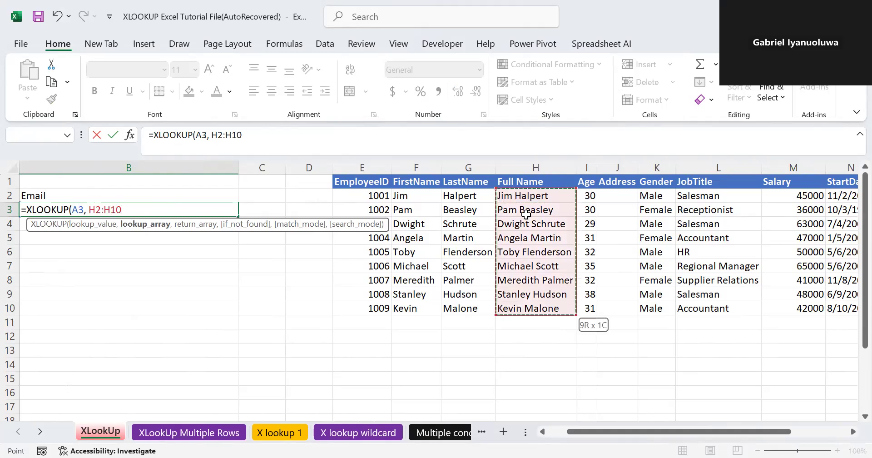
pyautogui.write(',')
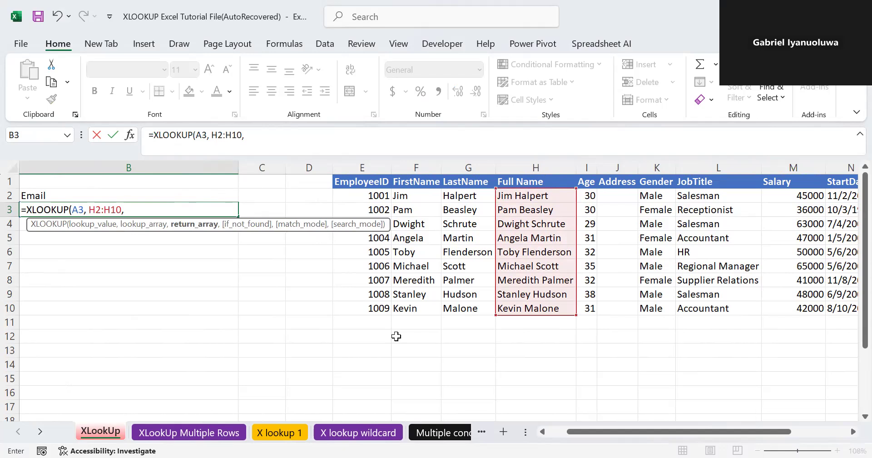
pyautogui.click(566, 431)
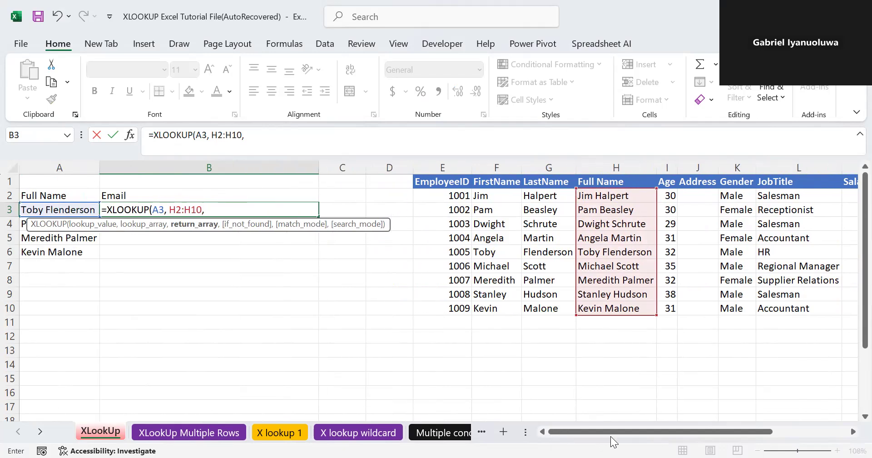
pyautogui.moveTo(639, 432); pyautogui.dragTo(709, 437)
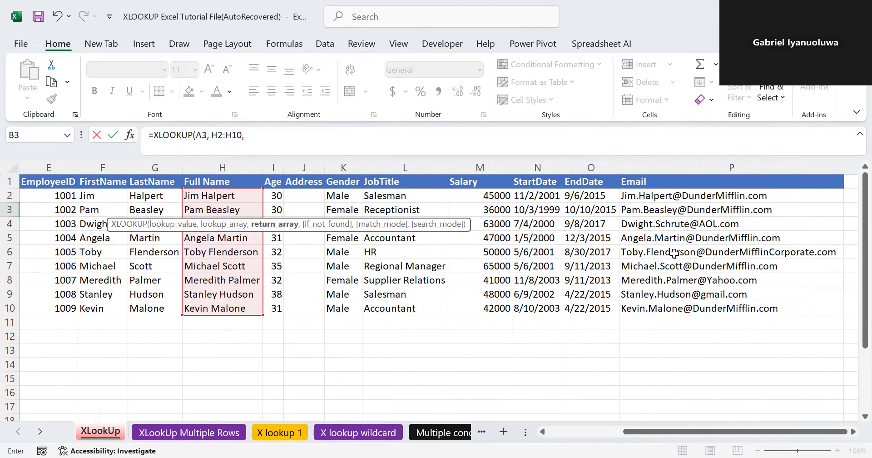
pyautogui.click(657, 192)
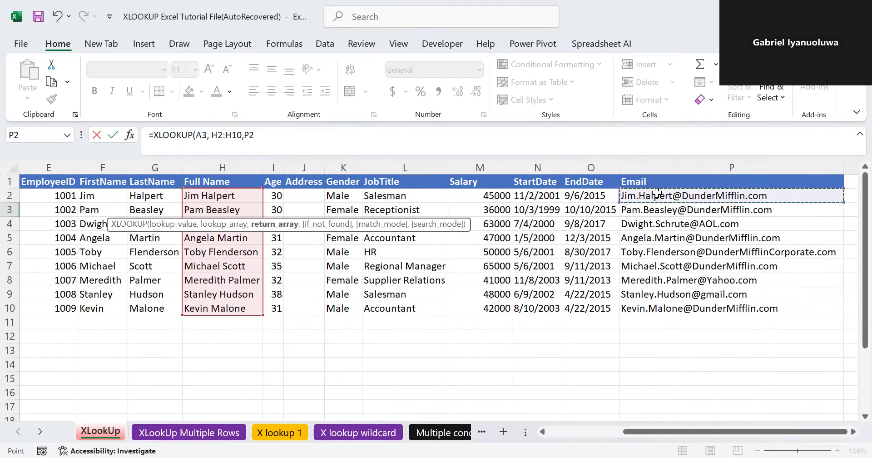
pyautogui.hotkey('ctrl', 'shift', 'Down')
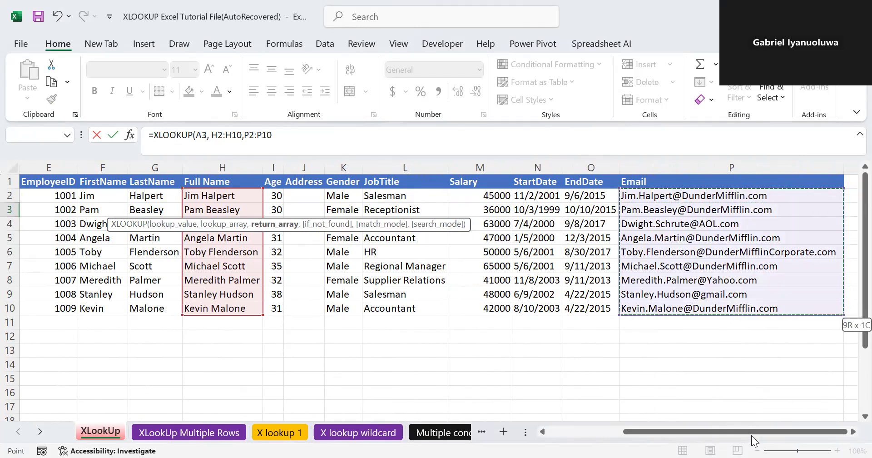
# Step: Complete the XLOOKUP formula in B3 and fill it down through B6
pyautogui.moveTo(724, 436); pyautogui.dragTo(585, 437)
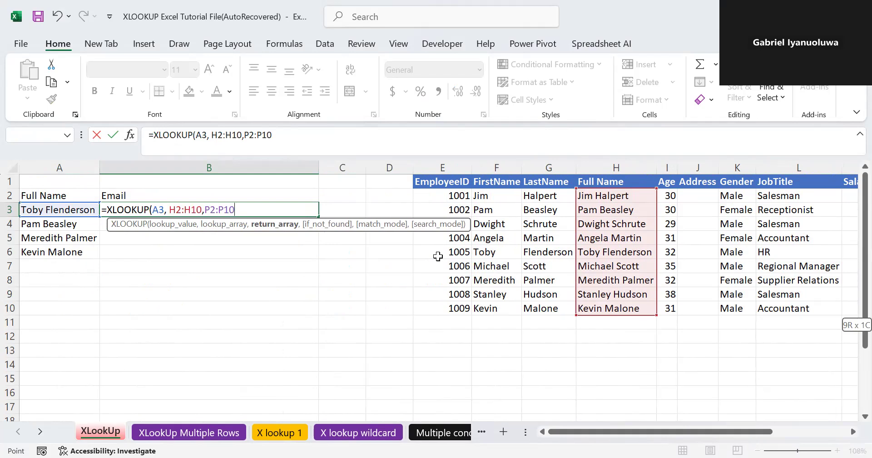
pyautogui.write(')')
pyautogui.press('Return')
pyautogui.click(268, 212)
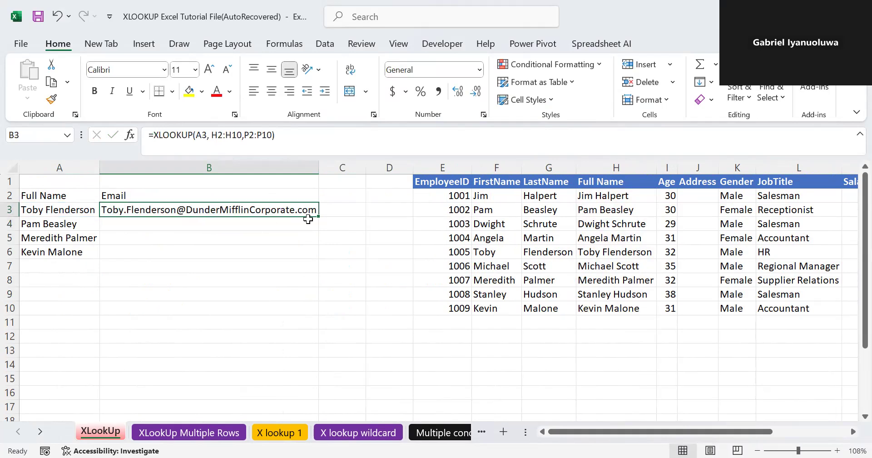
pyautogui.moveTo(317, 219); pyautogui.dragTo(310, 253)
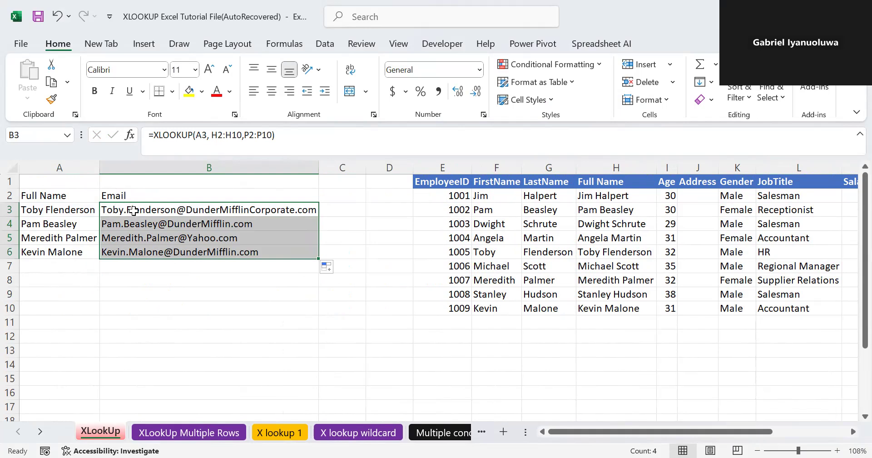
# Step: On the XLookUp Multiple Rows sheet, start an XLOOKUP formula in B3 with A3 as the lookup value
pyautogui.click(177, 435)
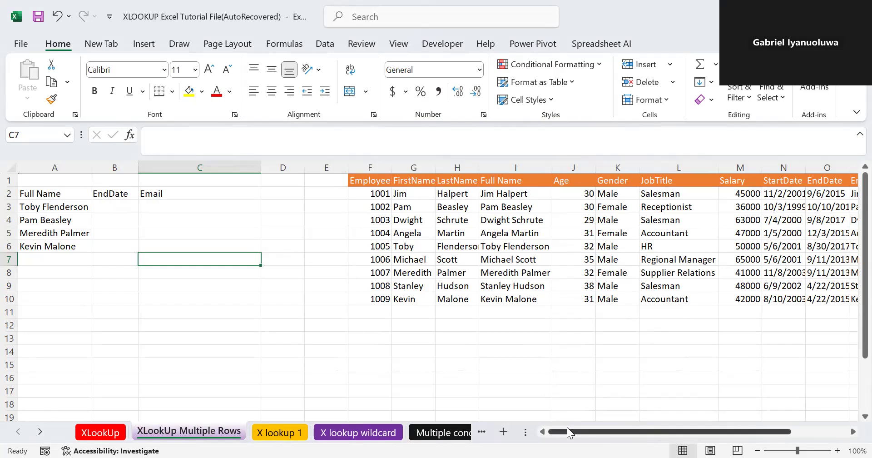
pyautogui.moveTo(566, 427); pyautogui.dragTo(620, 427)
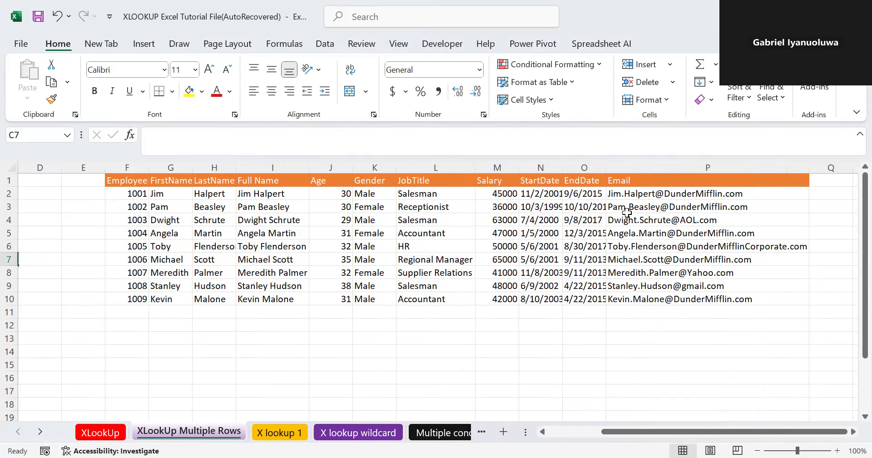
pyautogui.moveTo(641, 424); pyautogui.dragTo(475, 441)
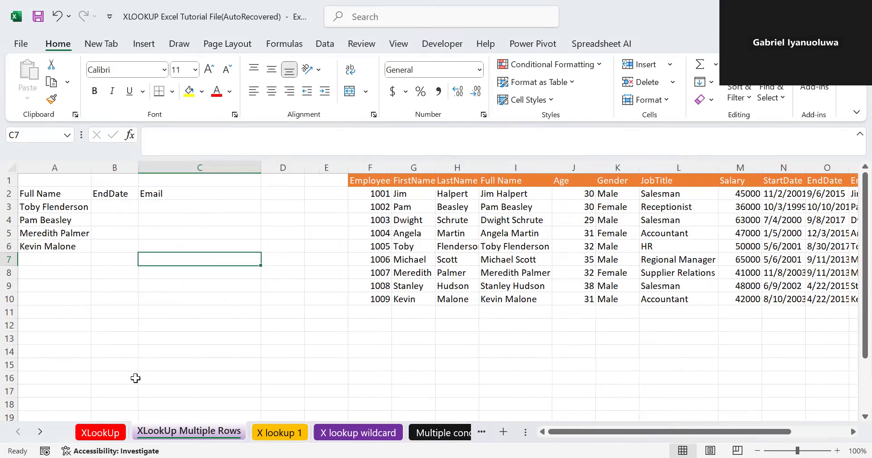
pyautogui.click(106, 426)
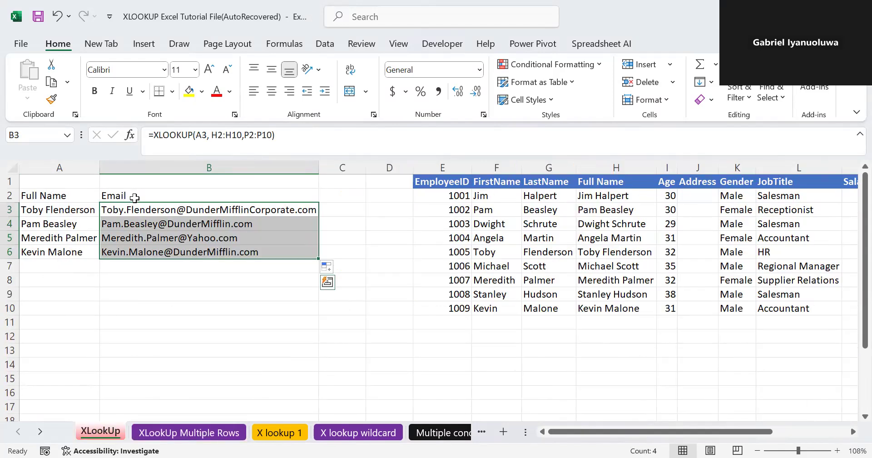
pyautogui.click(178, 432)
pyautogui.click(108, 205)
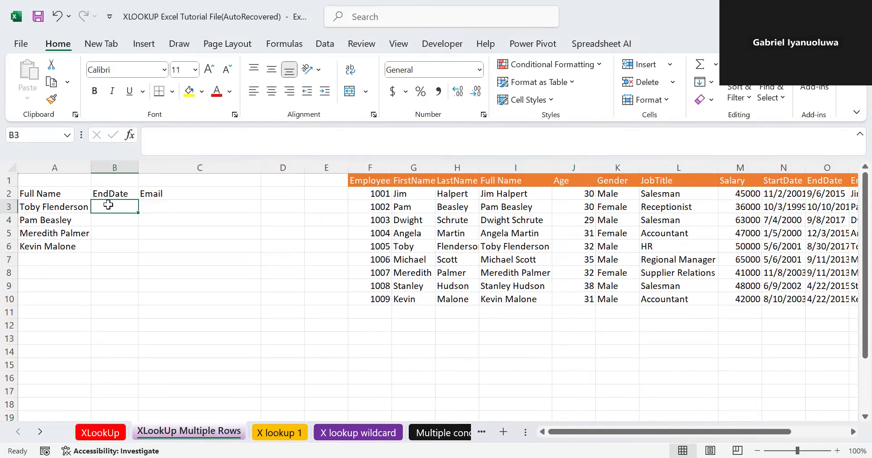
pyautogui.write('=')
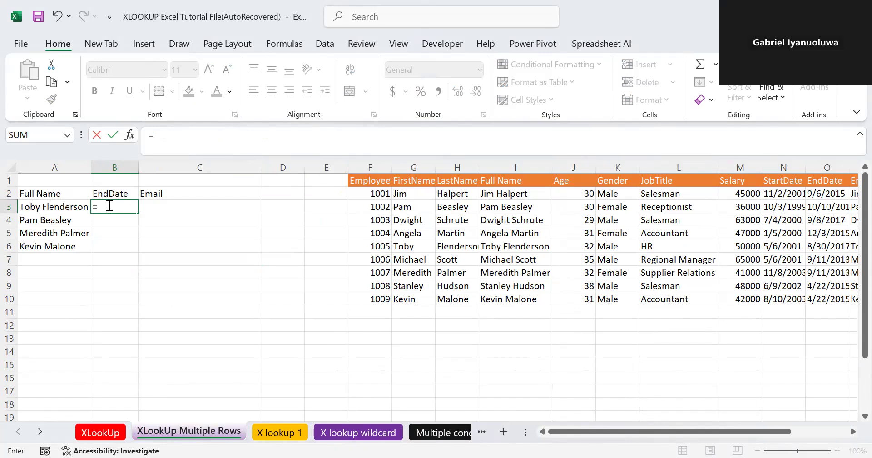
pyautogui.write('xl')
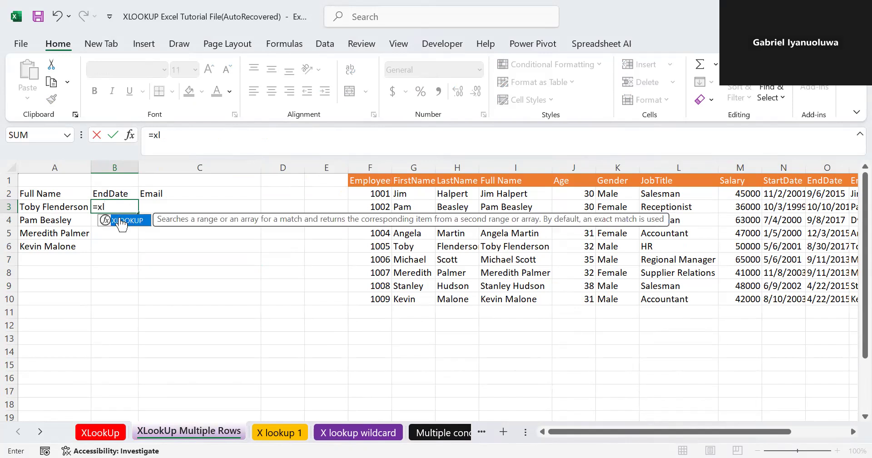
pyautogui.doubleClick(120, 220)
pyautogui.click(53, 205)
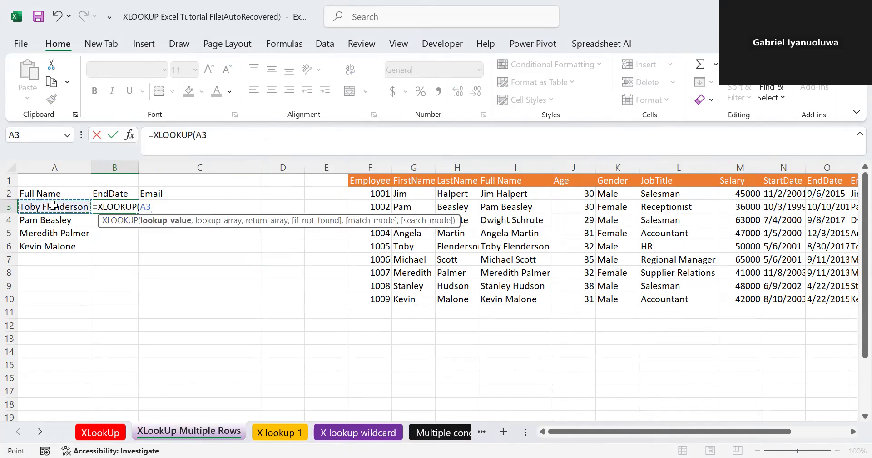
pyautogui.write(',')
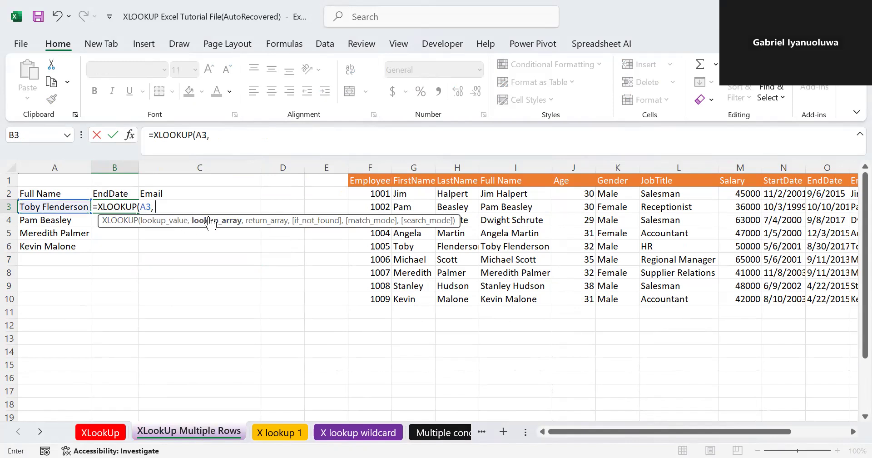
# Step: Set the lookup array to the full names in I2:I10 and the return array to the EndDate and Email columns, O2:P10
pyautogui.click(521, 198)
pyautogui.hotkey('ctrl', 'shift', 'Down')
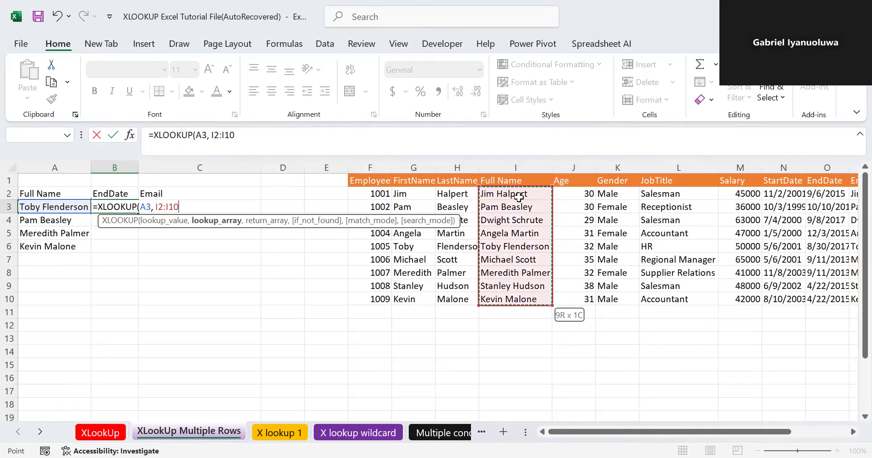
pyautogui.write(',')
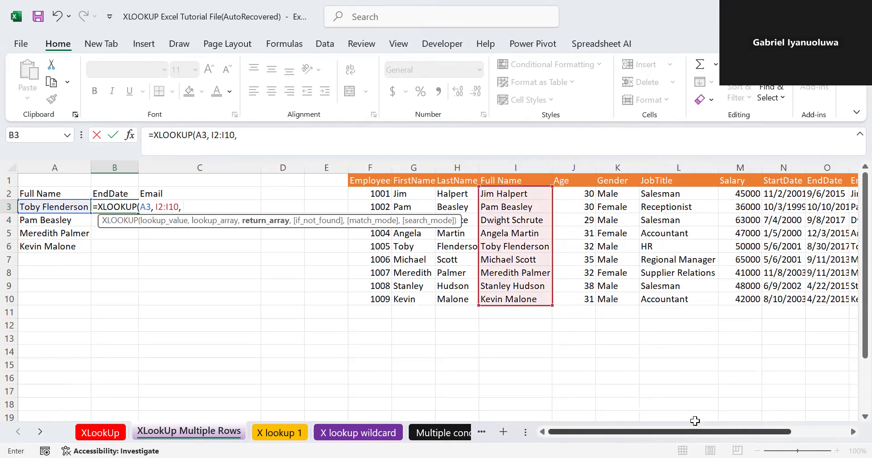
pyautogui.moveTo(692, 432); pyautogui.dragTo(753, 436)
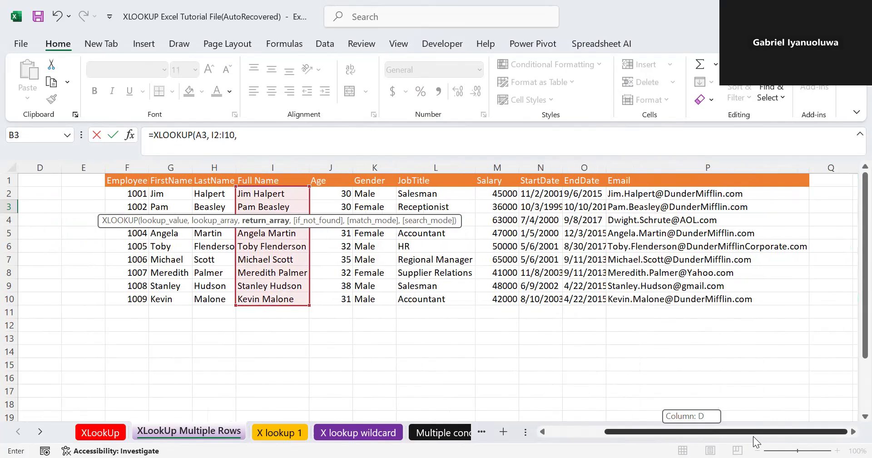
pyautogui.click(583, 194)
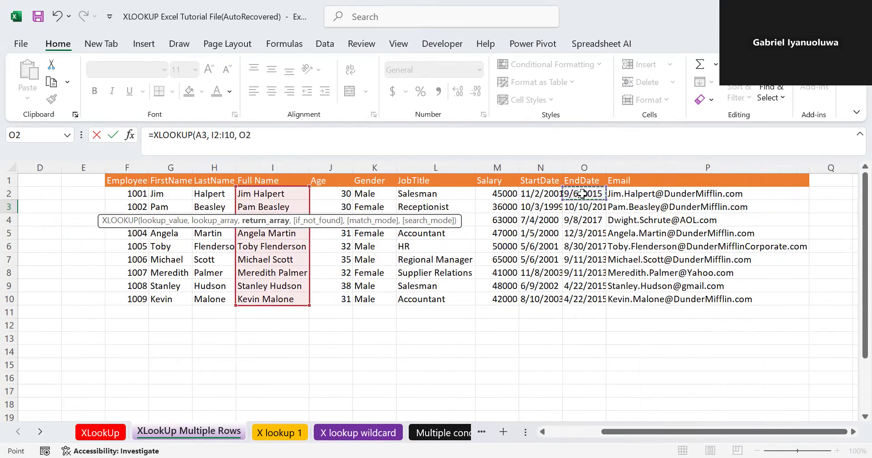
pyautogui.moveTo(583, 194); pyautogui.dragTo(805, 301)
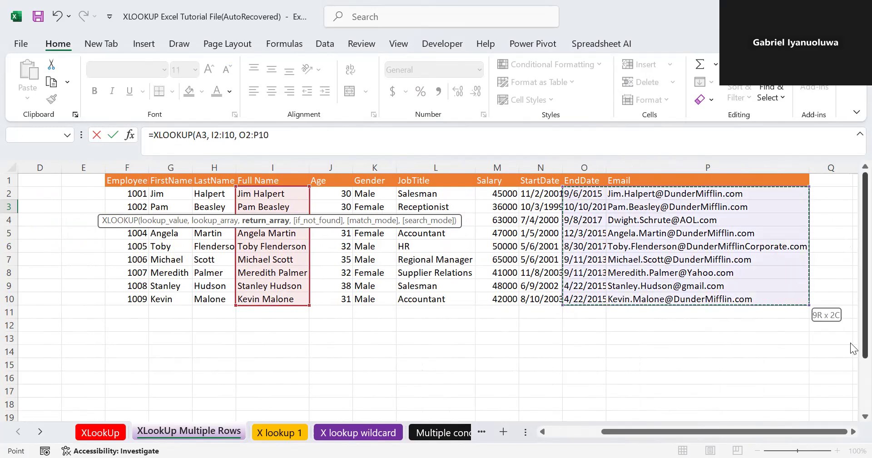
# Step: Complete the two-column XLOOKUP formula in B3 and fill it down through B6
pyautogui.moveTo(701, 431); pyautogui.dragTo(647, 432)
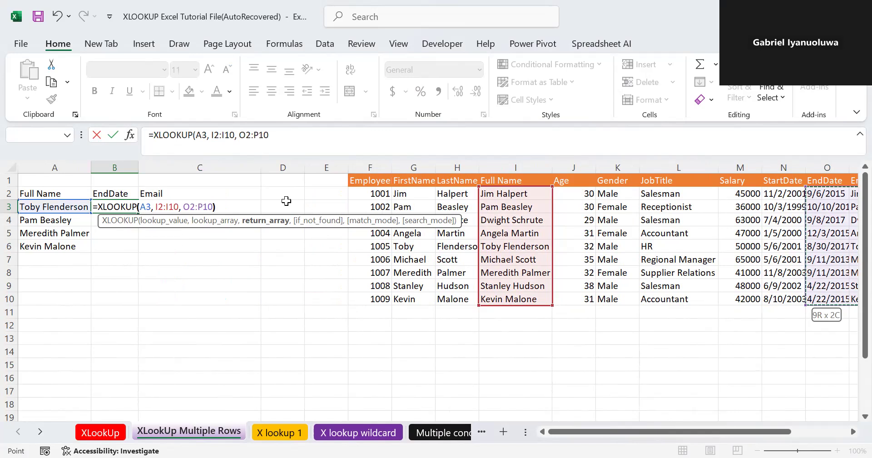
pyautogui.press('Return')
pyautogui.click(132, 205)
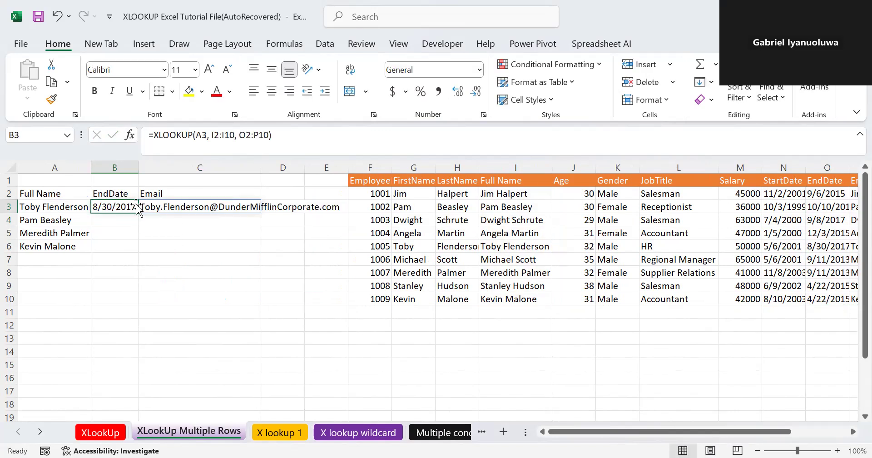
pyautogui.moveTo(139, 215); pyautogui.dragTo(140, 250)
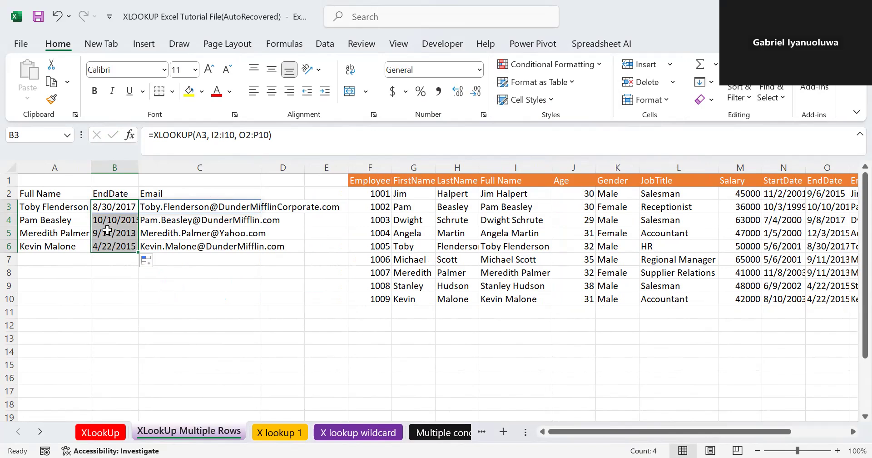
# Step: Switch back to the XLookUp sheet
pyautogui.click(107, 437)
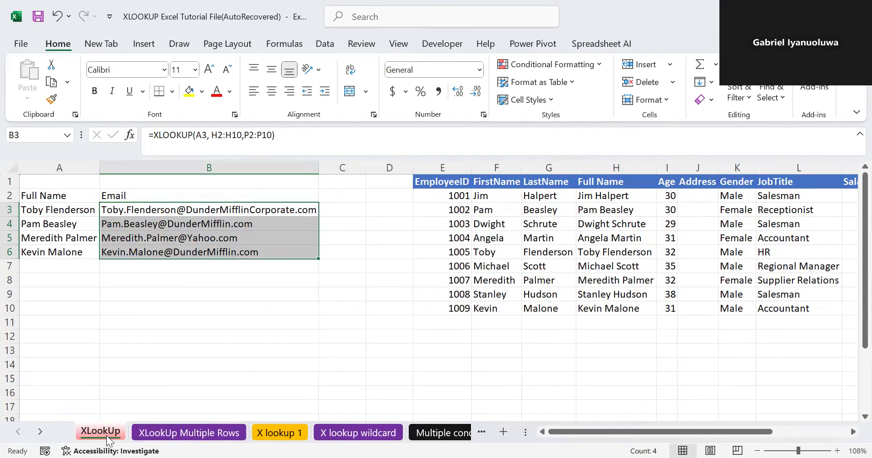
# Step: On the X lookup 1 sheet, start an XLOOKUP formula in G4 with the employee cell G3 as the lookup value
pyautogui.click(196, 434)
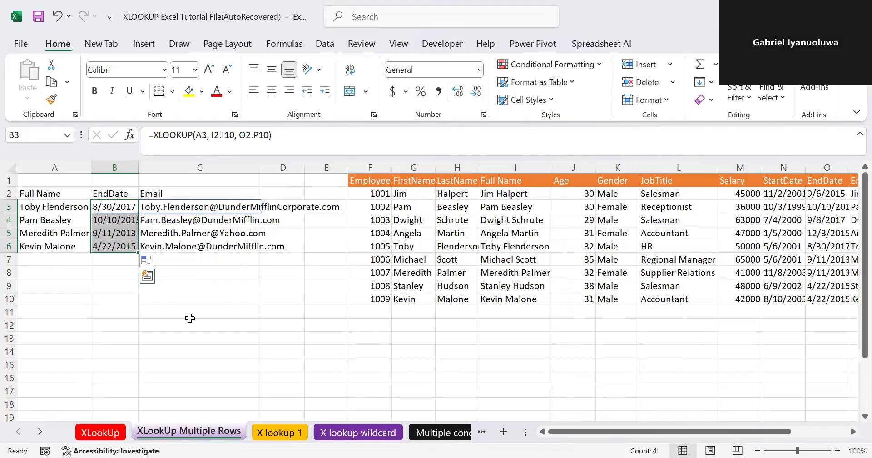
pyautogui.click(275, 433)
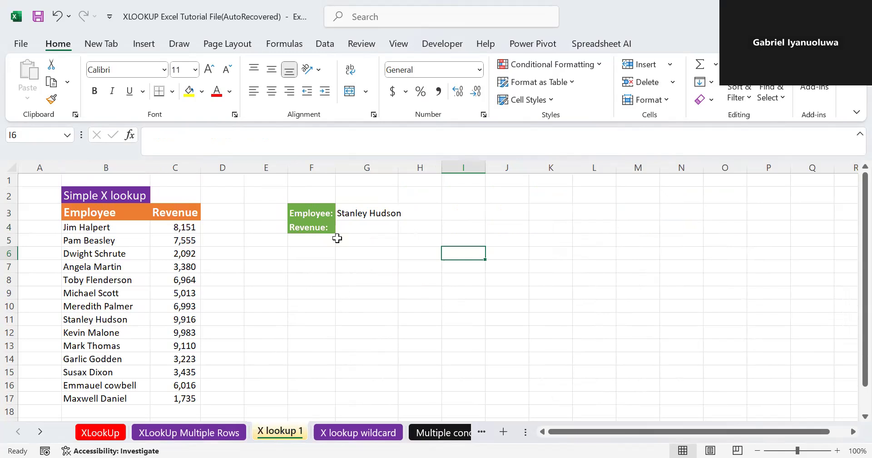
pyautogui.click(354, 227)
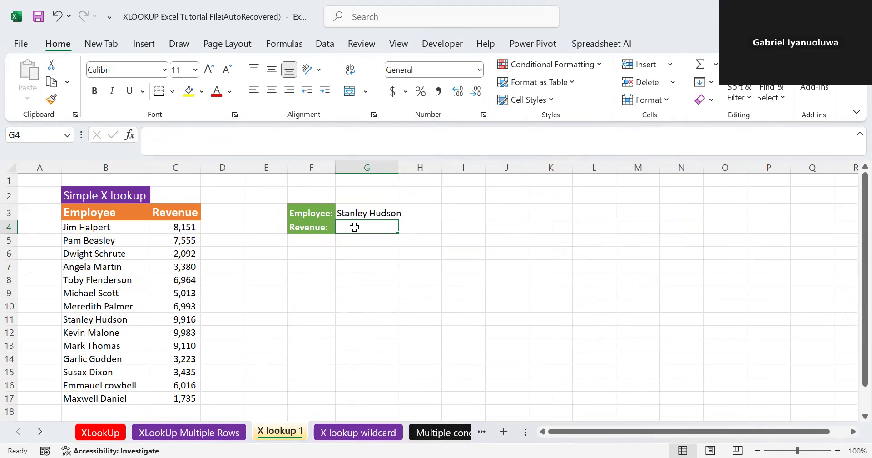
pyautogui.write('=')
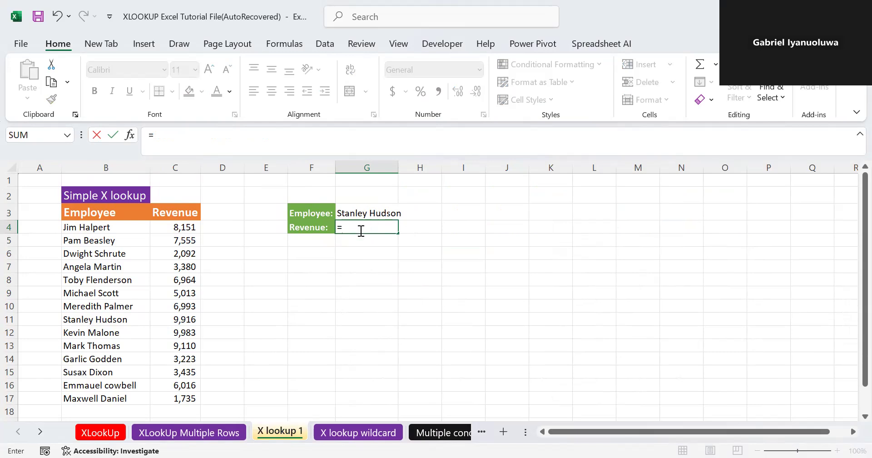
pyautogui.write('x')
pyautogui.doubleClick(373, 251)
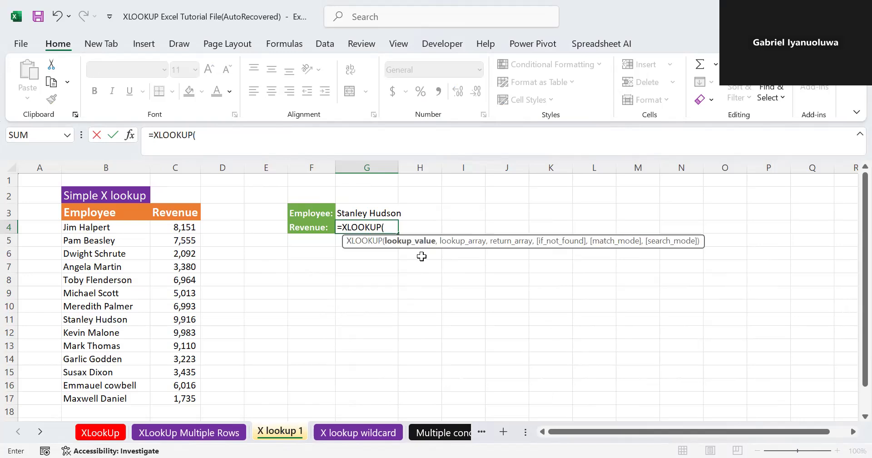
pyautogui.click(361, 212)
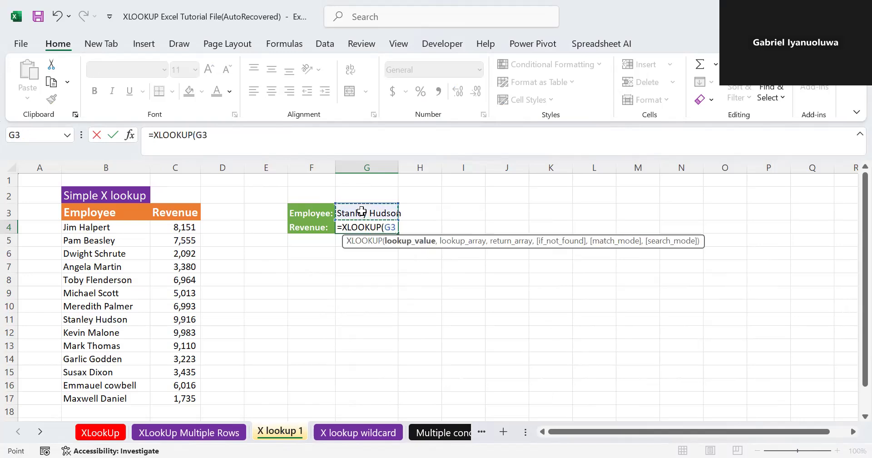
pyautogui.write(',')
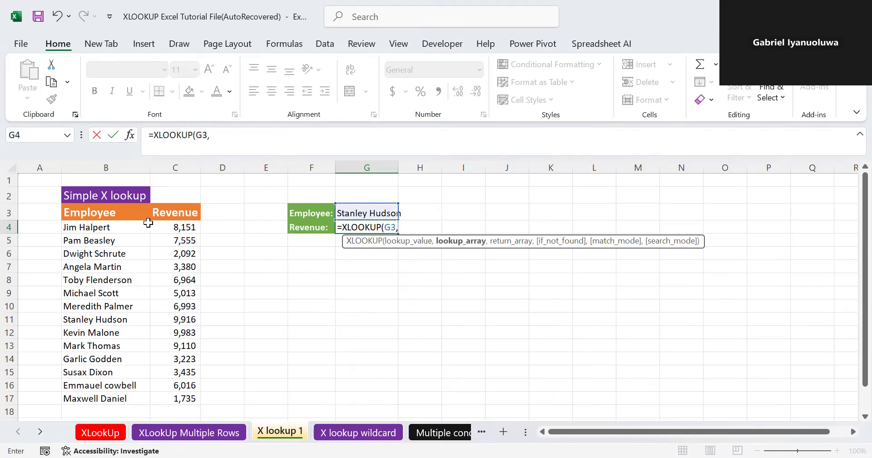
# Step: Complete the G4 formula with lookup array B4:B17 and return array C4:C17, and apply the comma number format to the cell
pyautogui.click(95, 224)
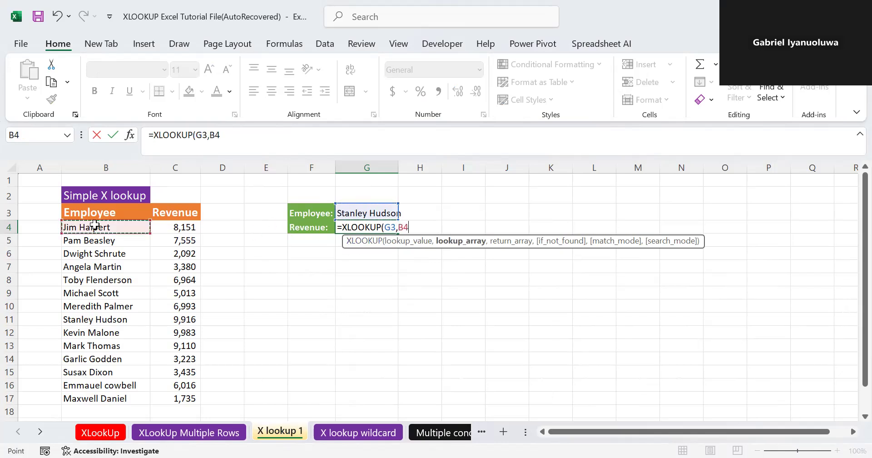
pyautogui.hotkey('ctrl', 'shift', 'Down')
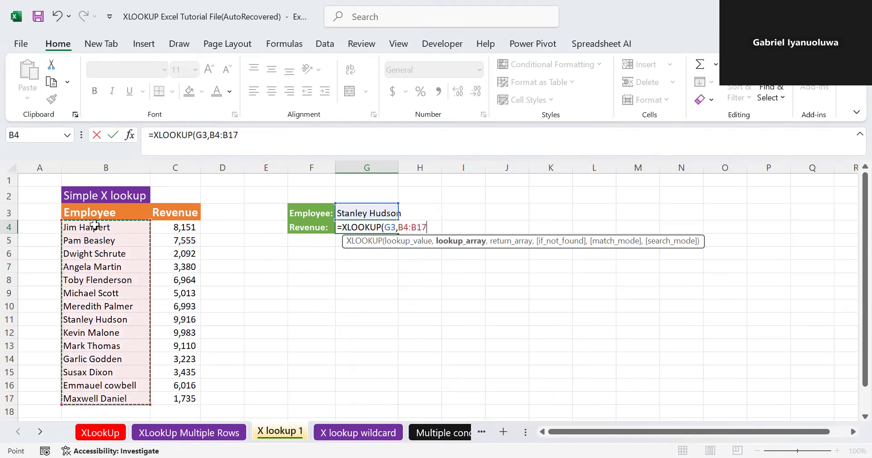
pyautogui.write(',')
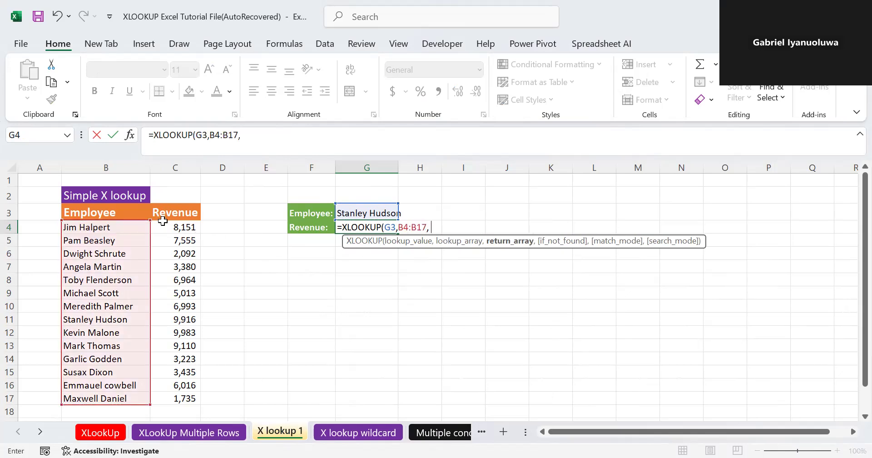
pyautogui.click(177, 229)
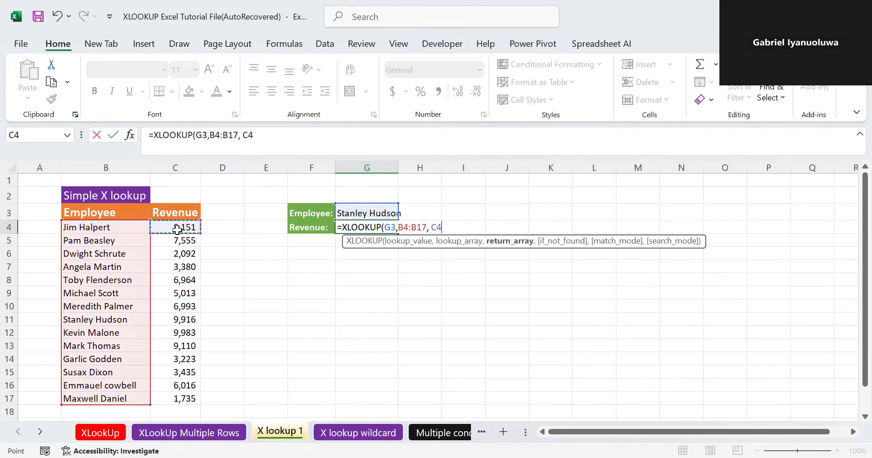
pyautogui.hotkey('ctrl', 'shift', 'Down')
pyautogui.write(')')
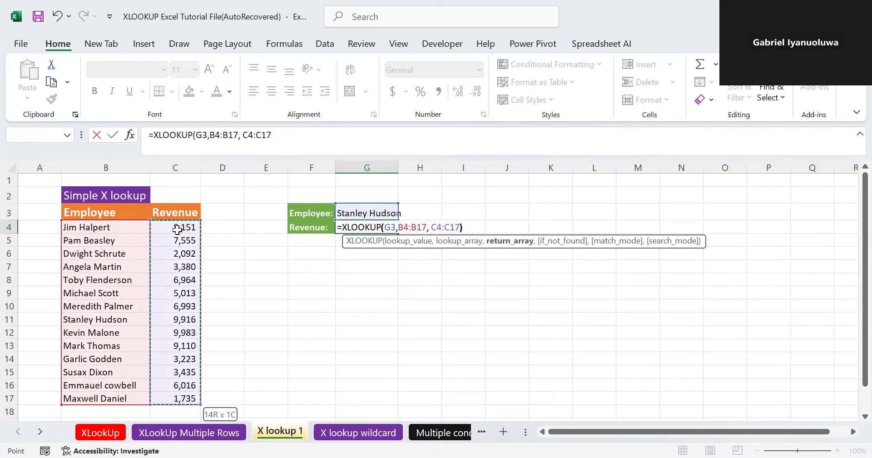
pyautogui.press('Return')
pyautogui.click(370, 226)
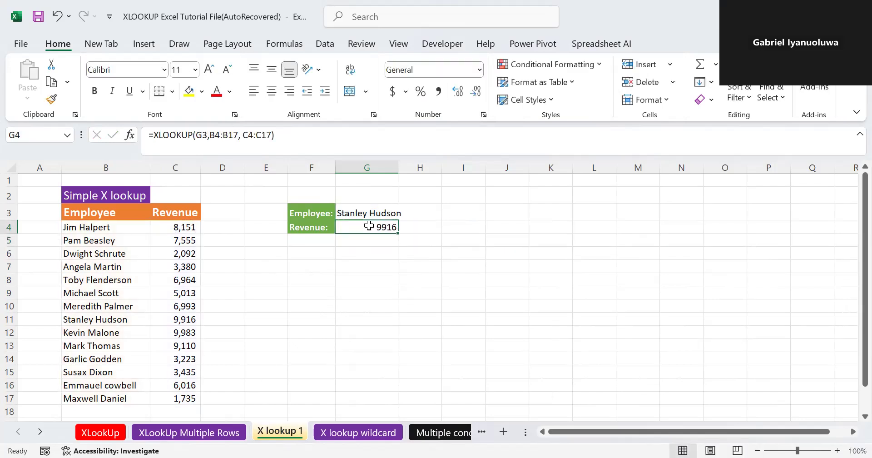
pyautogui.click(438, 93)
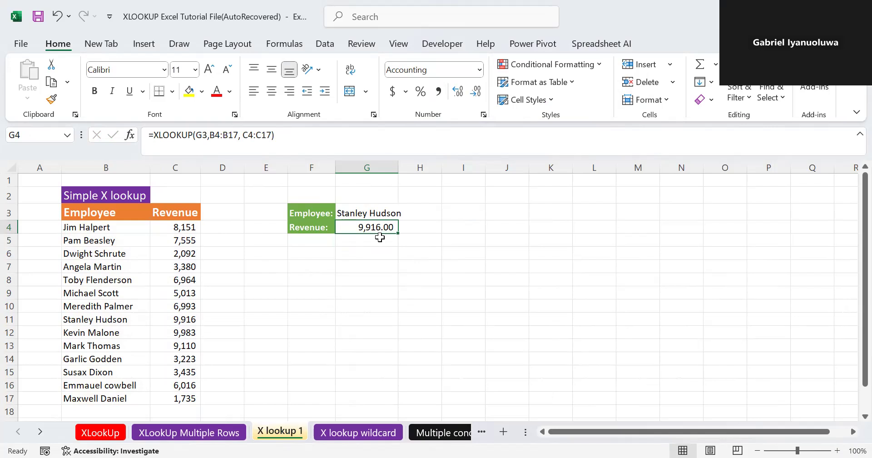
# Step: Replace the employee in G3 with the name as spelled in B15, and review the XLOOKUP formula in G4
pyautogui.click(369, 212)
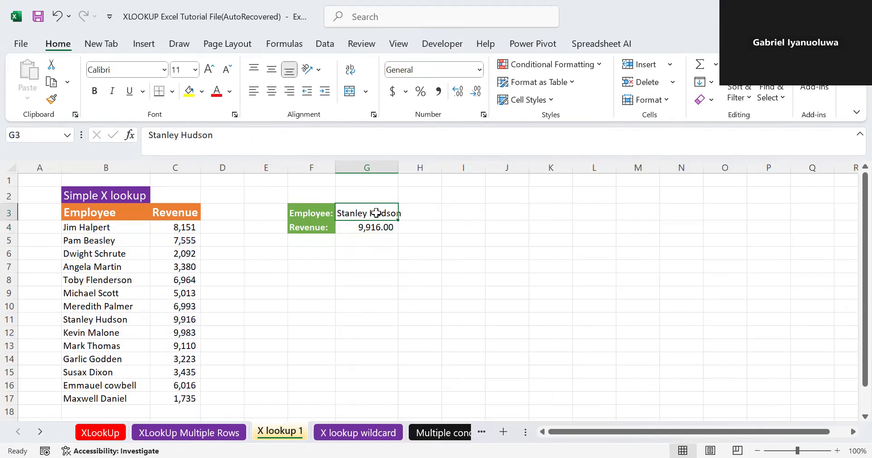
pyautogui.write('Susa')
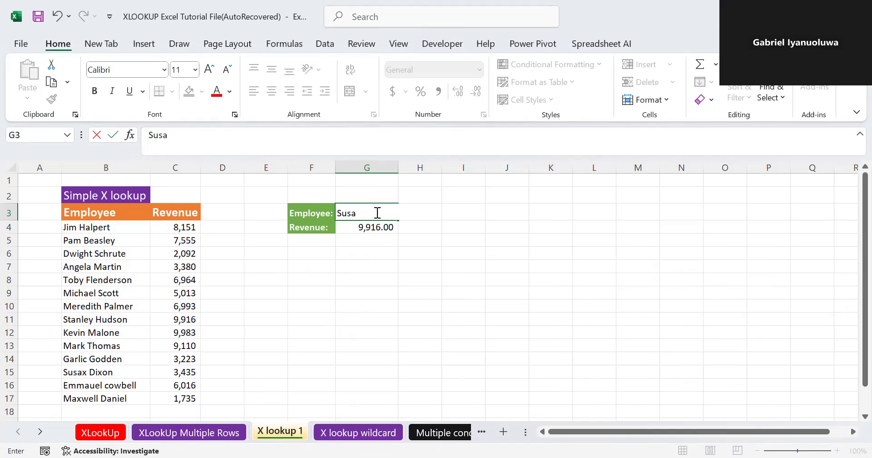
pyautogui.write('x')
pyautogui.press('BackSpace')
pyautogui.write('n Dixon')
pyautogui.press('Return')
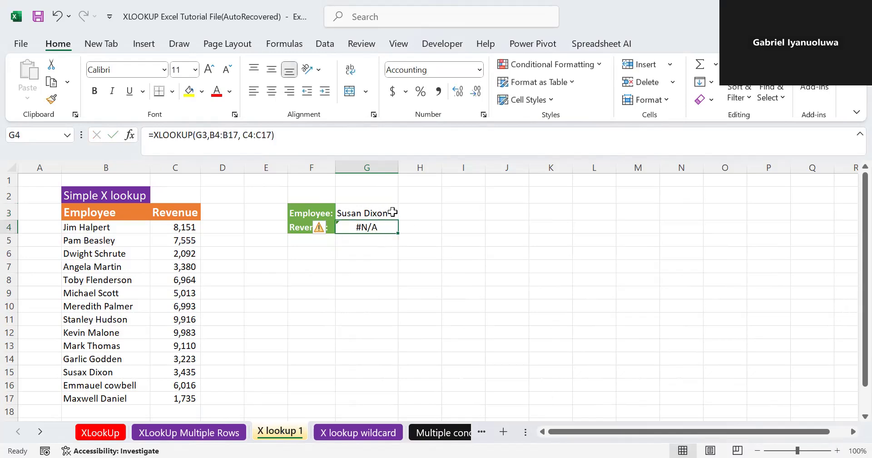
pyautogui.doubleClick(363, 214)
pyautogui.press('BackSpace')
pyautogui.write('x')
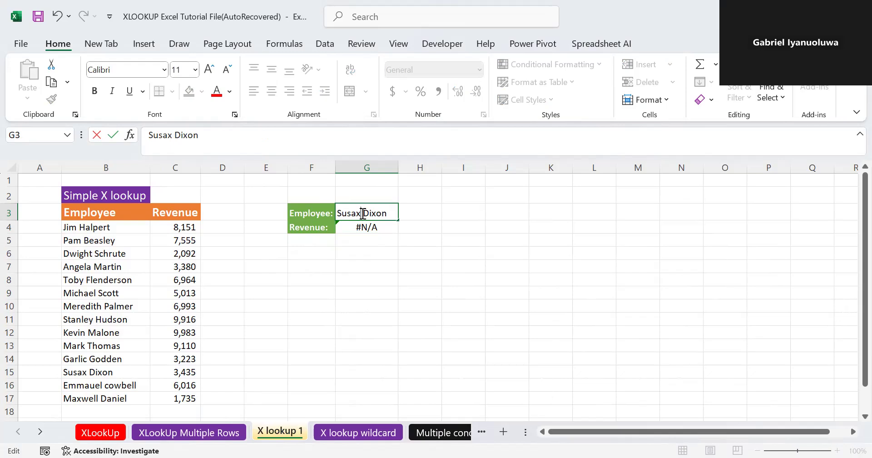
pyautogui.press('Return')
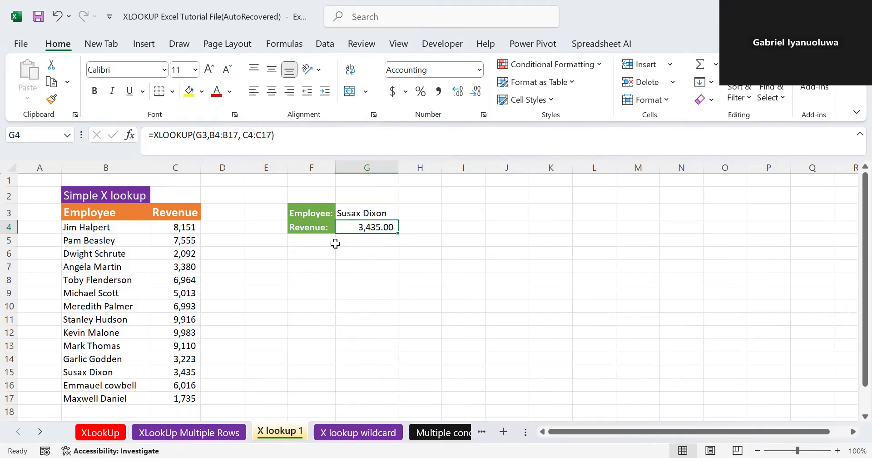
pyautogui.doubleClick(368, 227)
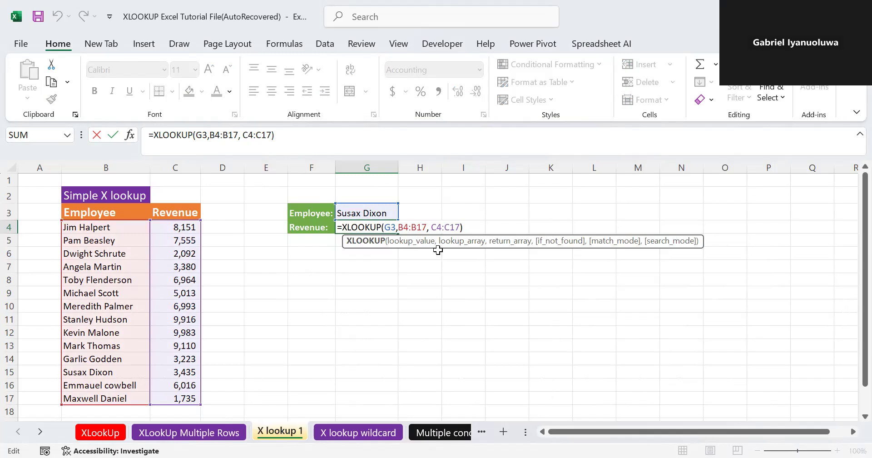
pyautogui.press('Return')
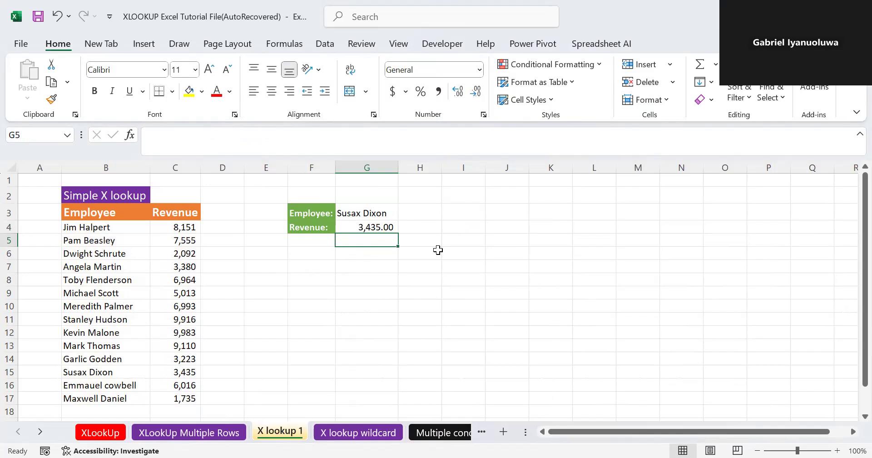
# Step: On the X lookup wildcard sheet, enter =MAX(D5:D18) in H3 to find the best revenue
pyautogui.click(360, 432)
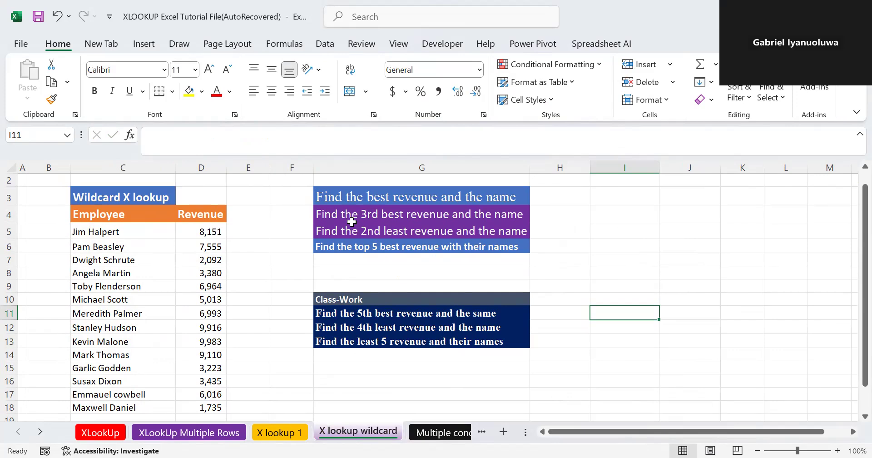
pyautogui.click(549, 198)
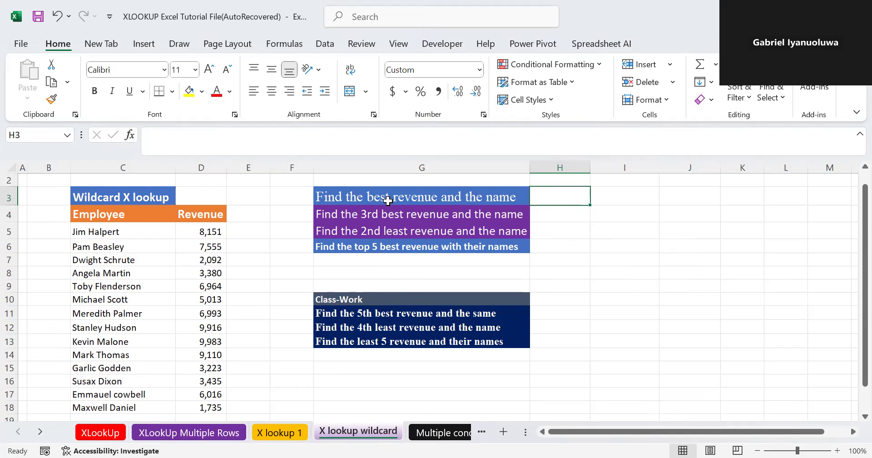
pyautogui.write('=')
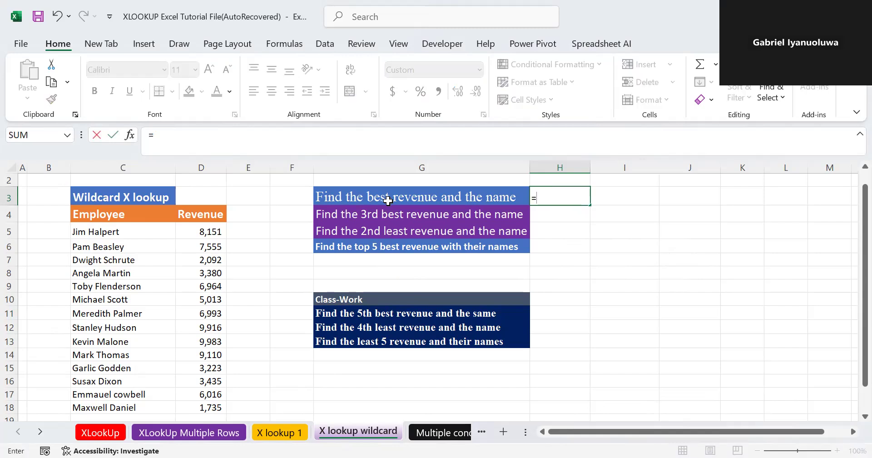
pyautogui.write('max')
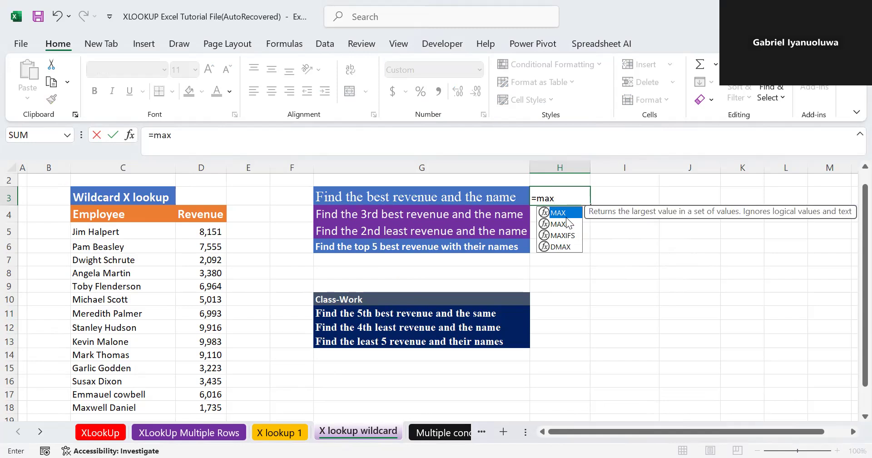
pyautogui.doubleClick(559, 213)
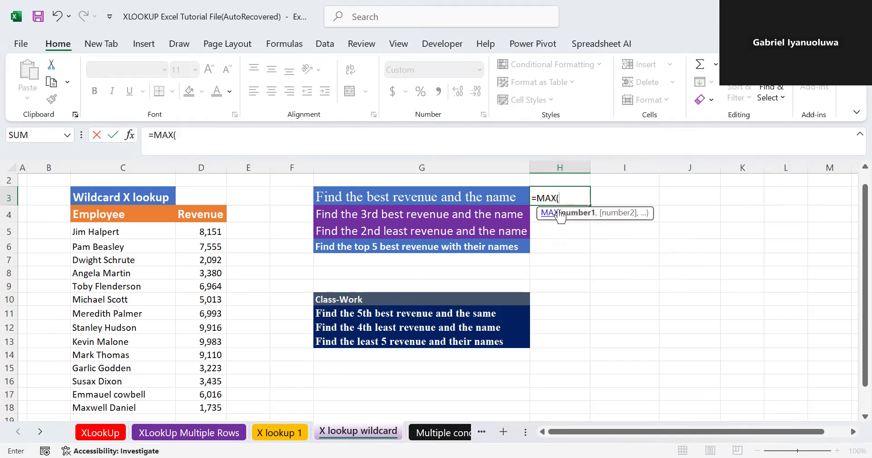
pyautogui.click(209, 228)
pyautogui.hotkey('ctrl', 'shift', 'Down')
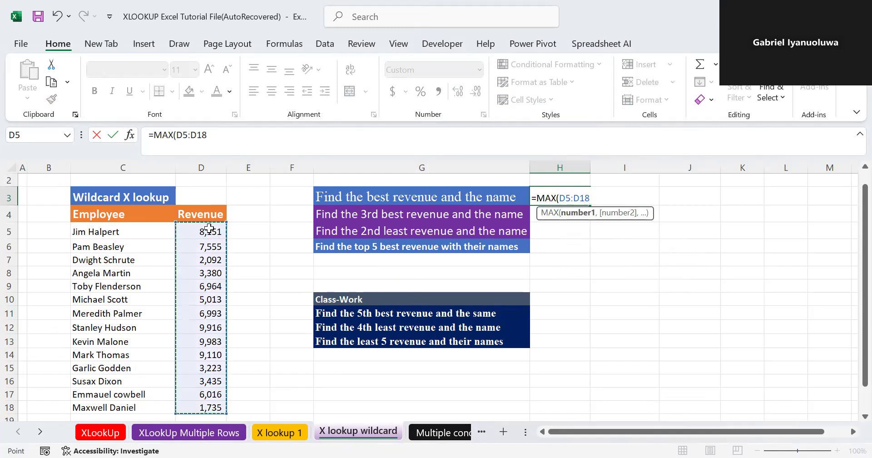
pyautogui.write(')')
pyautogui.press('Return')
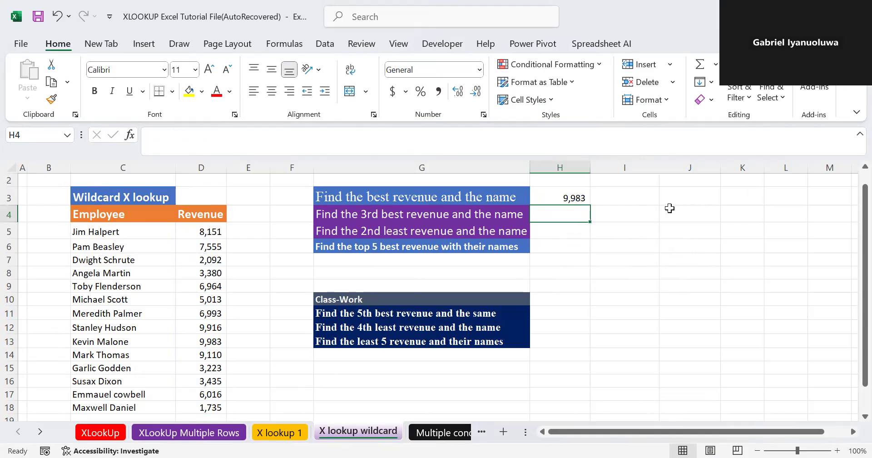
# Step: Start an XLOOKUP formula in I3 with MAX(D5:D18) as the lookup value
pyautogui.click(630, 206)
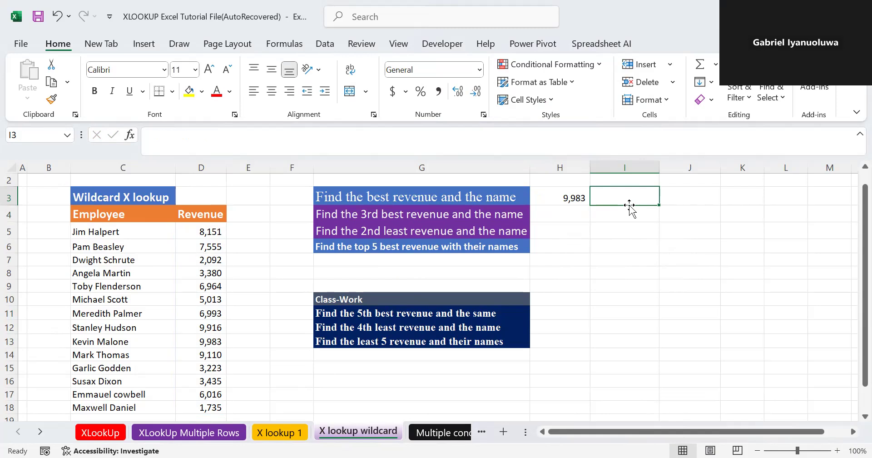
pyautogui.write('=')
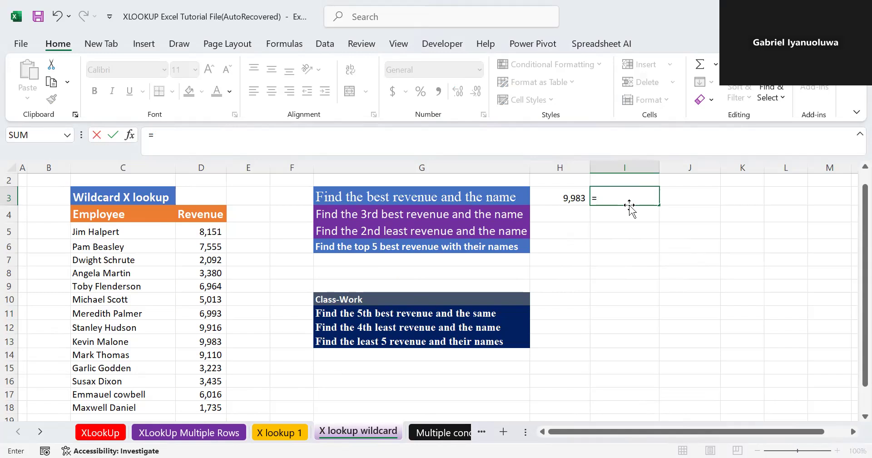
pyautogui.write('x')
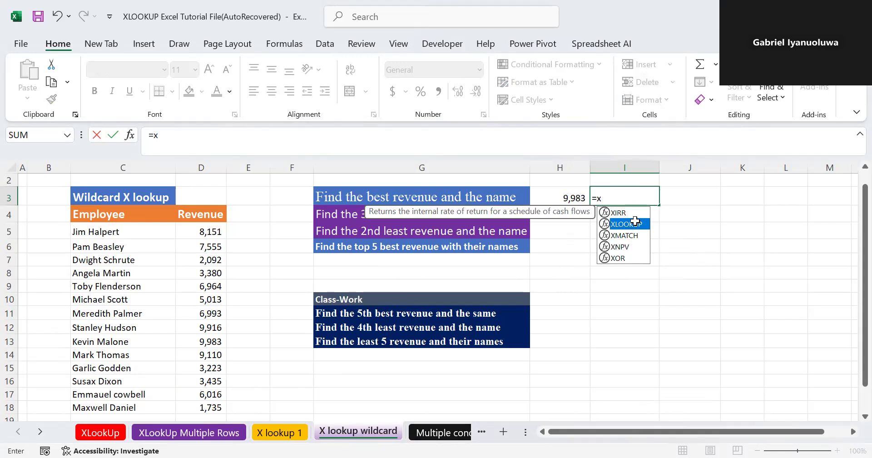
pyautogui.doubleClick(635, 221)
pyautogui.write('max')
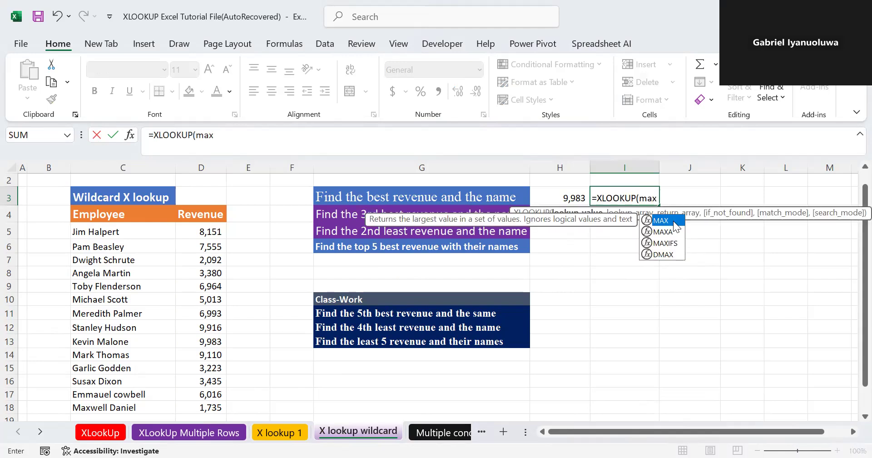
pyautogui.doubleClick(668, 220)
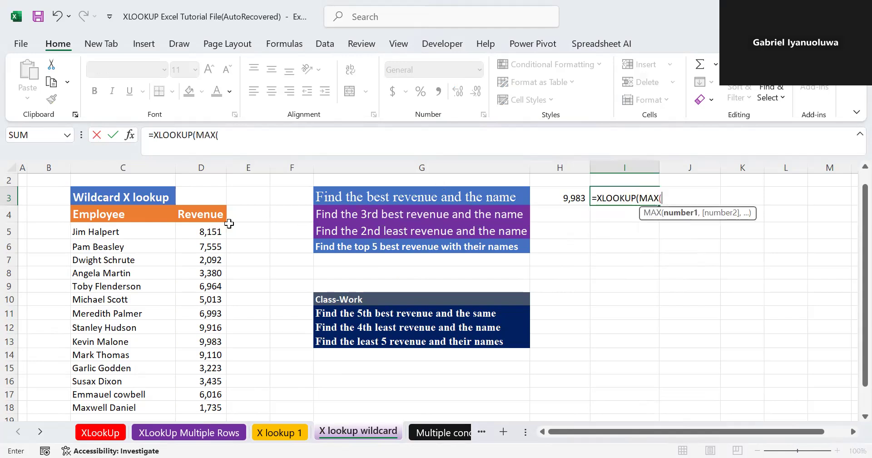
pyautogui.click(207, 233)
pyautogui.hotkey('ctrl', 'shift', 'Down')
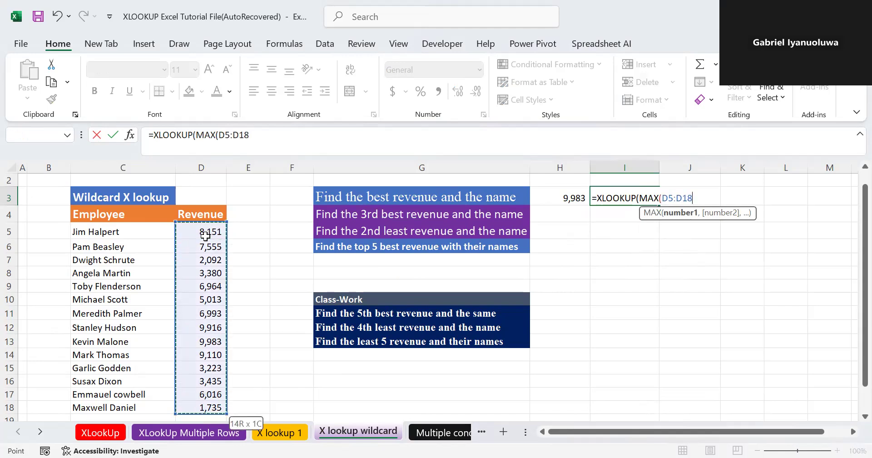
pyautogui.write('),')
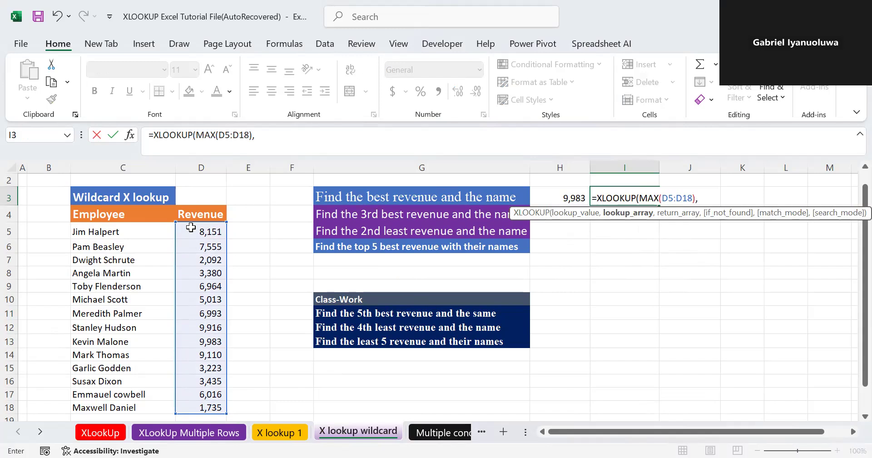
# Step: Complete the I3 XLOOKUP formula with lookup array D5:D18 and return array C5:C18
pyautogui.click(192, 230)
pyautogui.hotkey('ctrl', 'shift', 'Down')
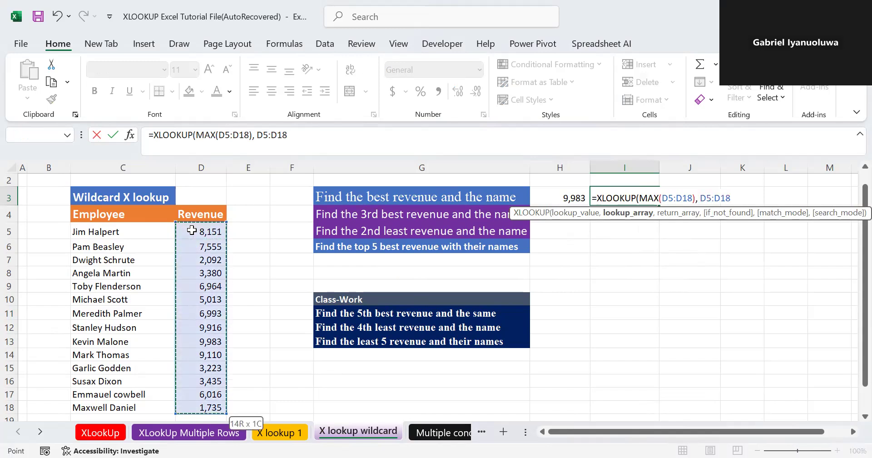
pyautogui.write(',')
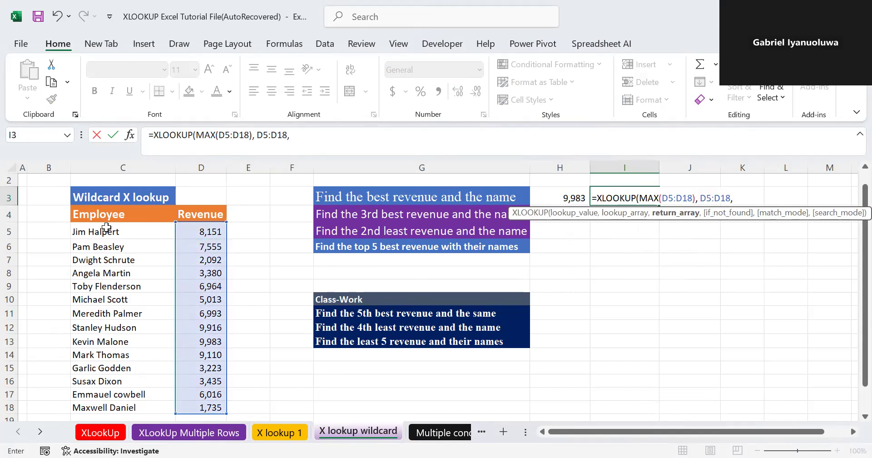
pyautogui.click(106, 227)
pyautogui.hotkey('ctrl', 'shift', 'Down')
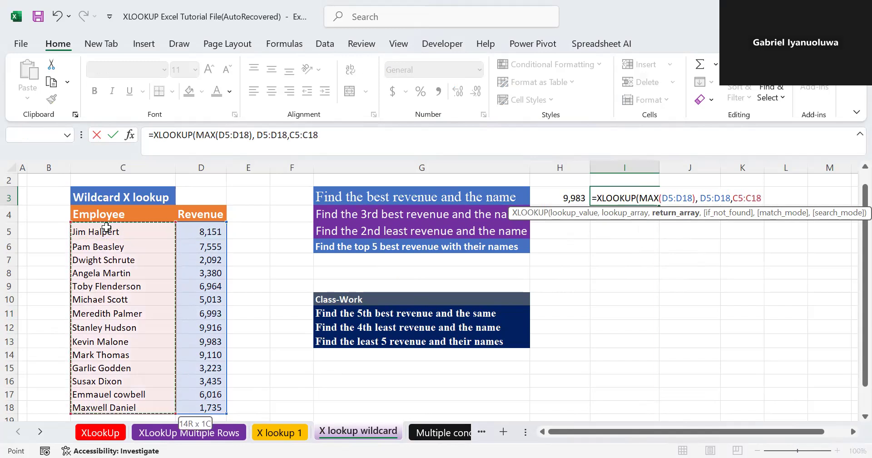
pyautogui.write(')')
pyautogui.press('Return')
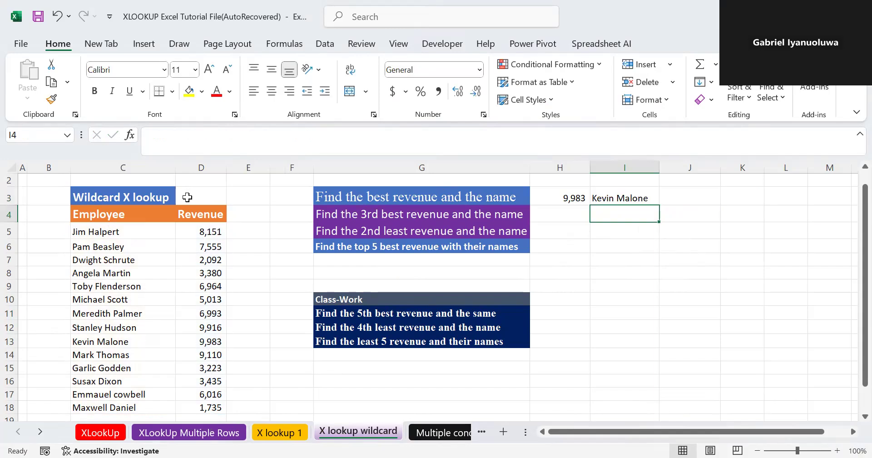
# Step: Enter =LARGE(D5:D18,3) in H4 to find the third-best revenue
pyautogui.click(559, 210)
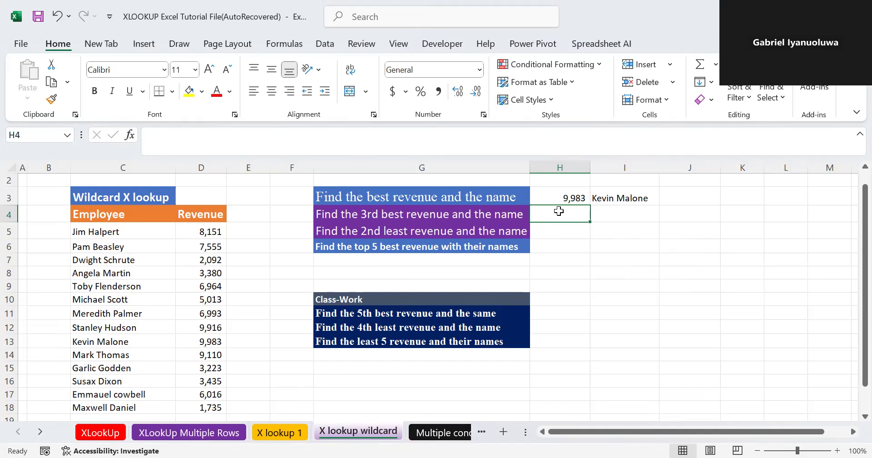
pyautogui.write('=')
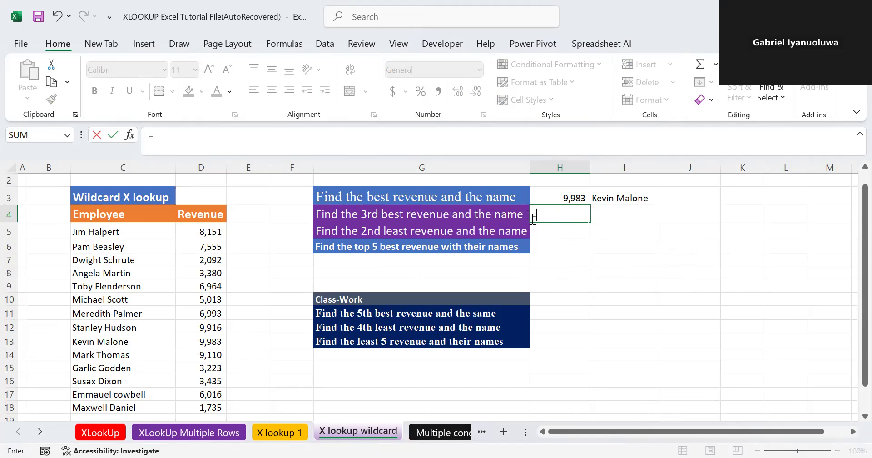
pyautogui.write('lar')
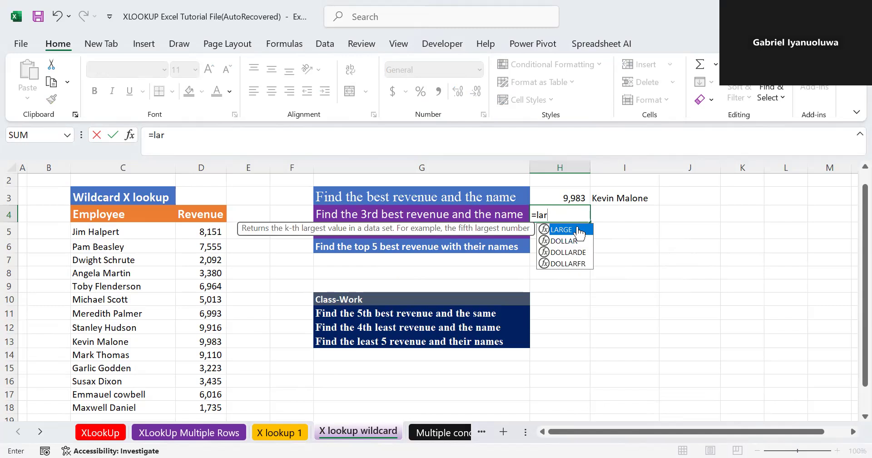
pyautogui.doubleClick(579, 233)
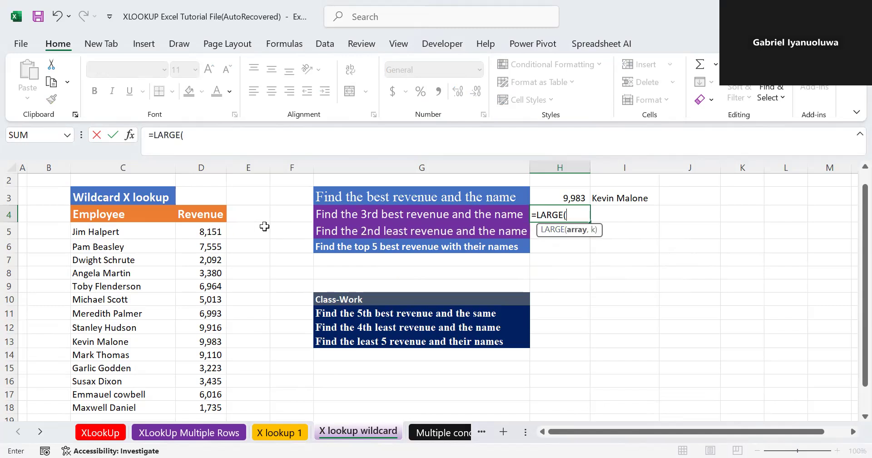
pyautogui.click(218, 234)
pyautogui.hotkey('ctrl', 'shift', 'Down')
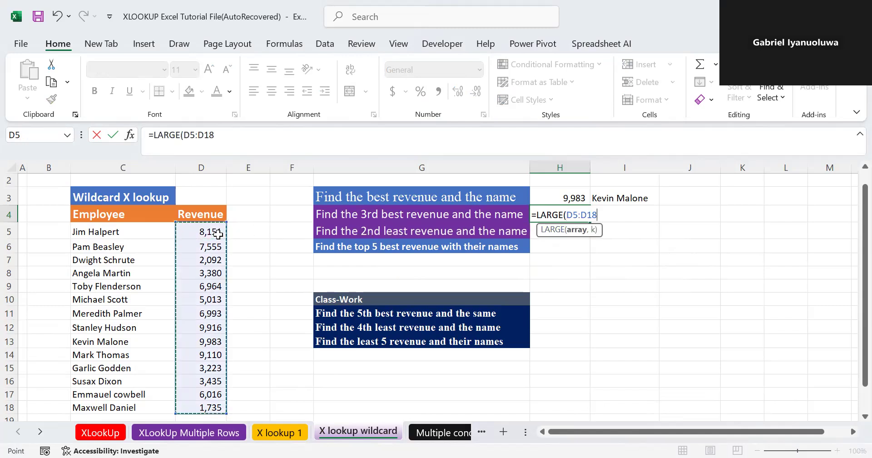
pyautogui.write(',')
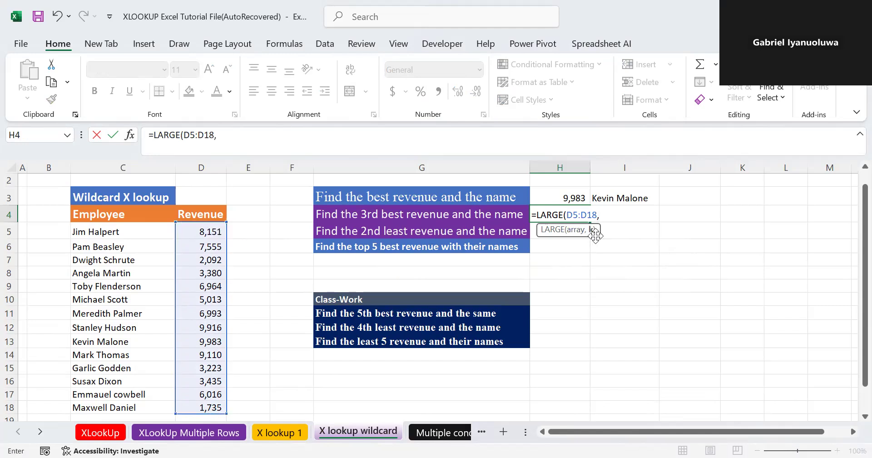
pyautogui.write('3)')
pyautogui.press('Return')
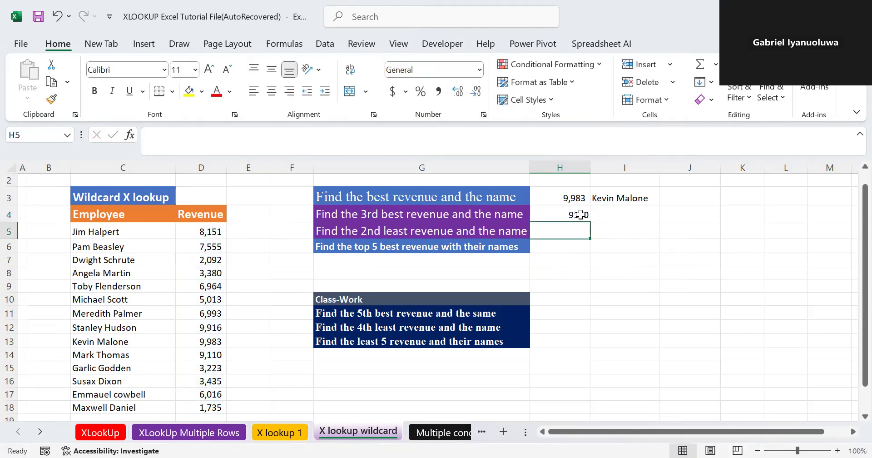
# Step: Start an XLOOKUP formula in I4 with LARGE(D5:D18,3) as the lookup value
pyautogui.click(607, 215)
pyautogui.write('=')
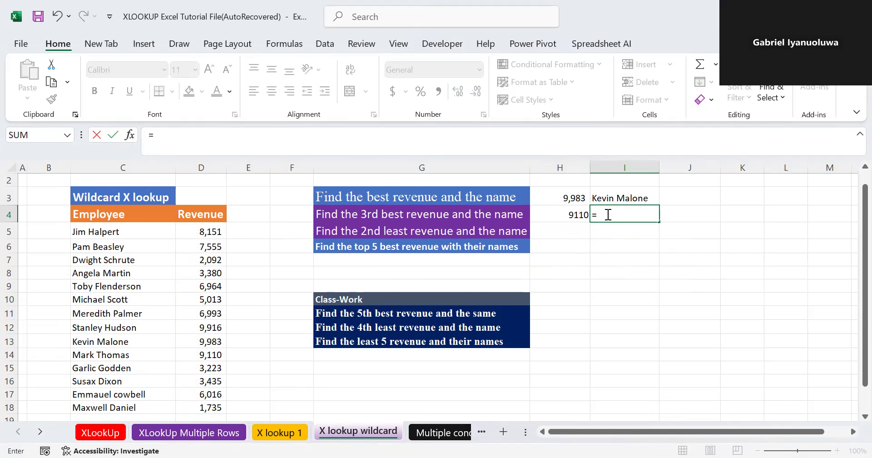
pyautogui.write('x')
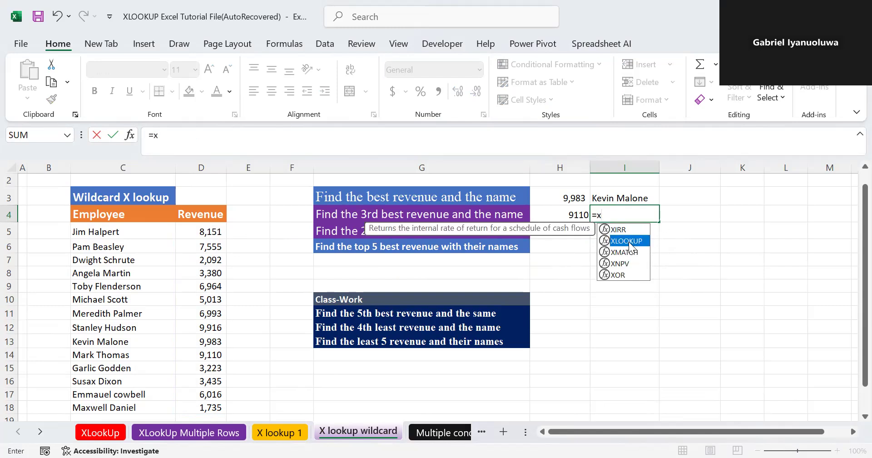
pyautogui.doubleClick(629, 240)
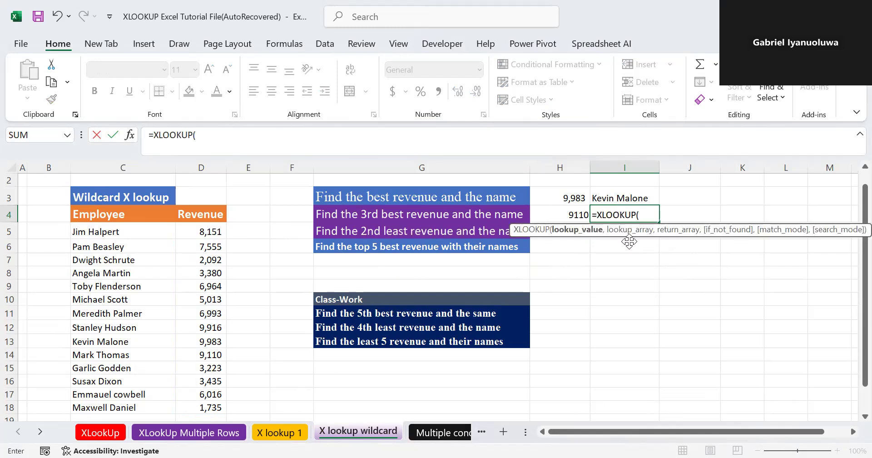
pyautogui.write('lar')
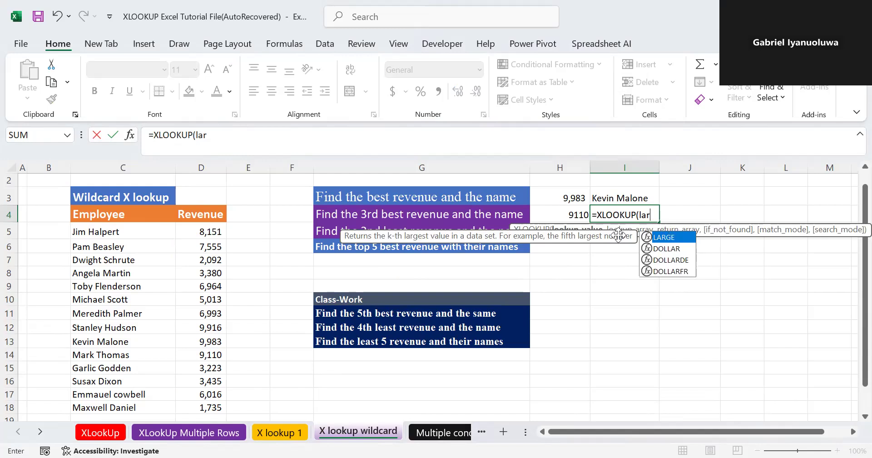
pyautogui.doubleClick(668, 237)
pyautogui.click(197, 234)
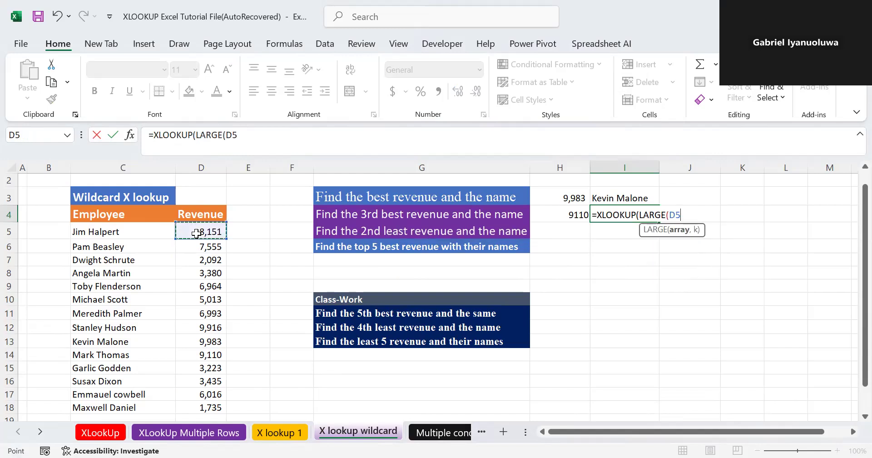
pyautogui.hotkey('ctrl', 'shift', 'Down')
pyautogui.write(',3)')
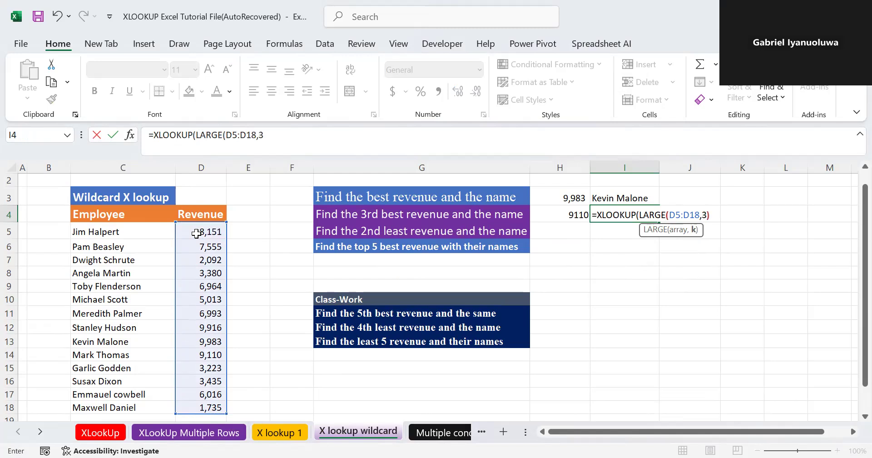
# Step: Complete the I4 formula with lookup array D5:D18 and return array C5:C18 to return the third-best earner's name
pyautogui.write(',')
pyautogui.click(197, 232)
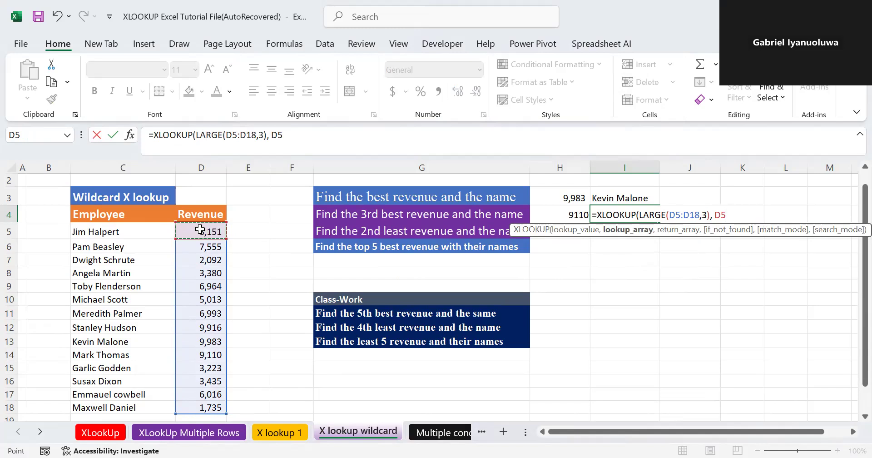
pyautogui.hotkey('ctrl', 'shift', 'Down')
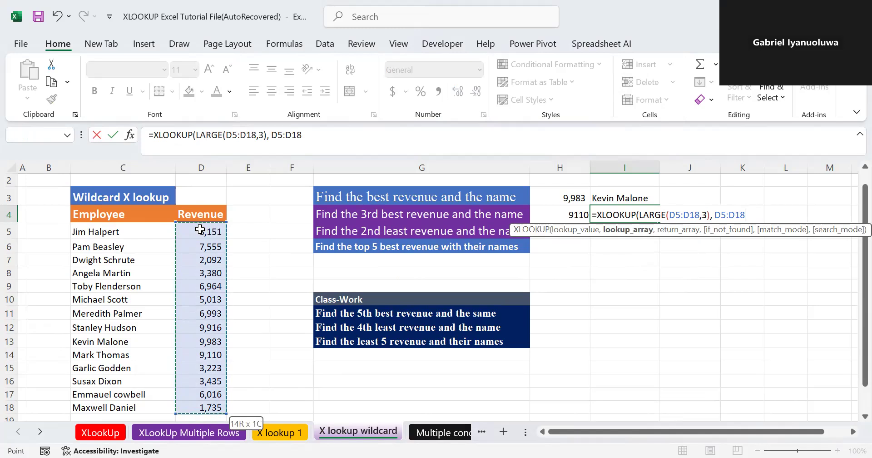
pyautogui.write(',')
pyautogui.click(90, 231)
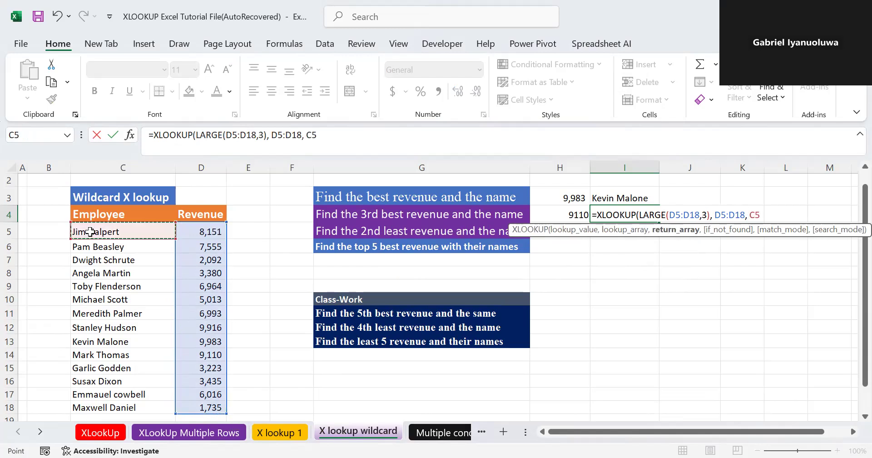
pyautogui.hotkey('ctrl', 'shift', 'Down')
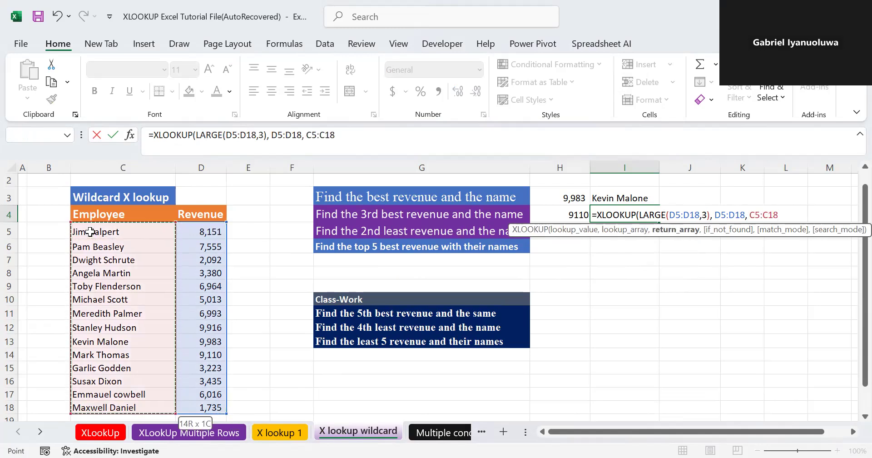
pyautogui.press('Return')
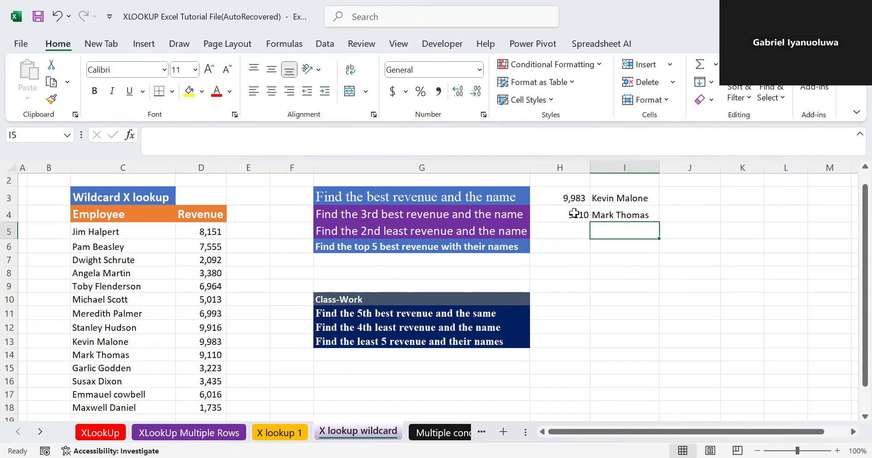
# Step: Enter =SMALL(D5:D18, 2) in H5 to find the second-least revenue
pyautogui.click(570, 230)
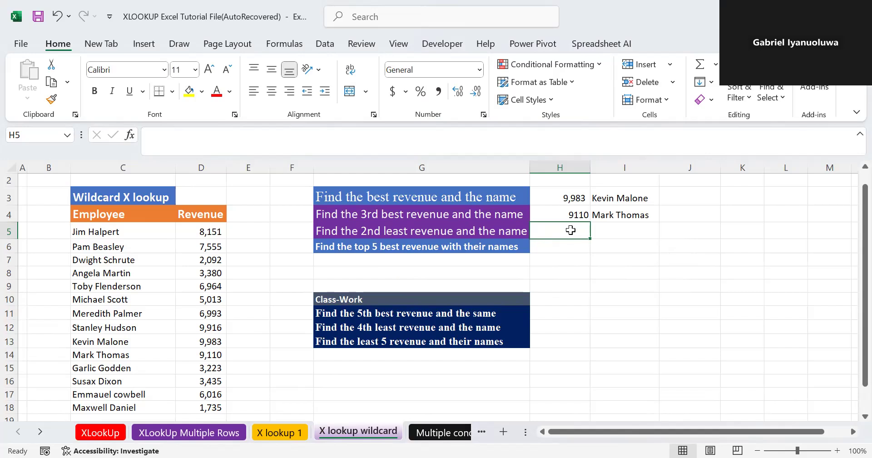
pyautogui.write('=')
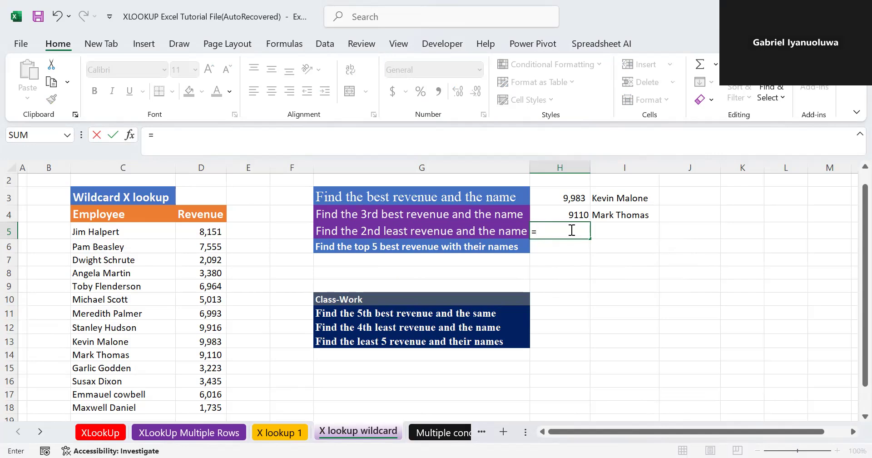
pyautogui.write('sma')
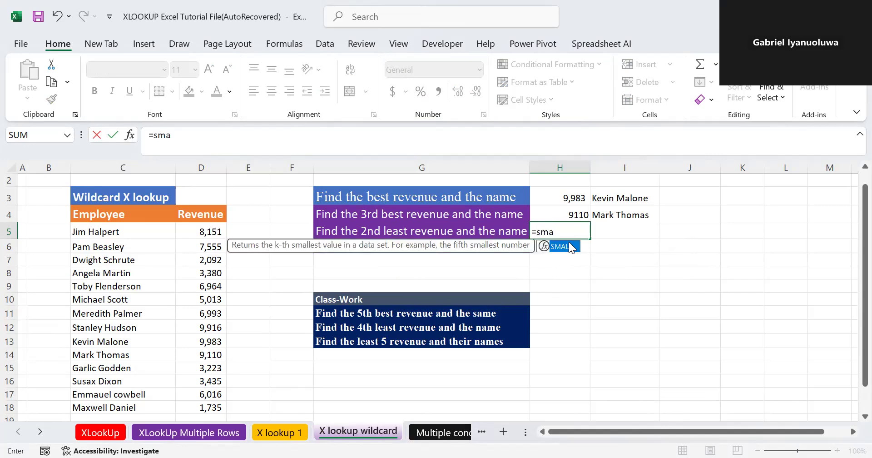
pyautogui.doubleClick(569, 243)
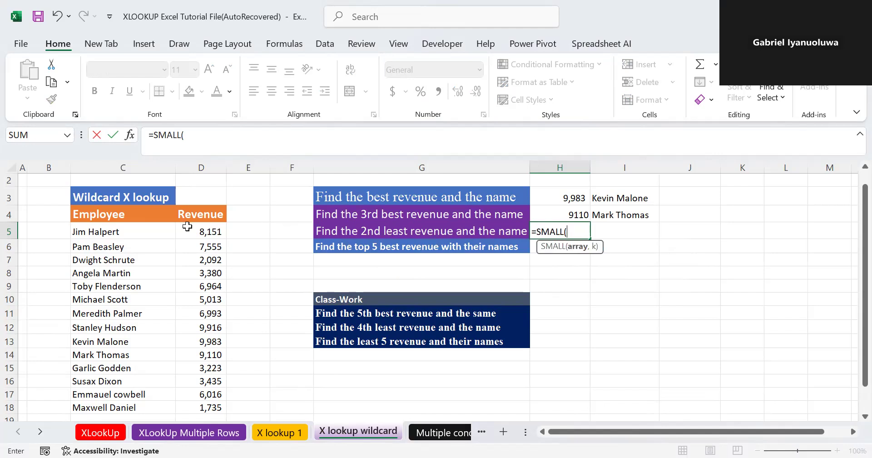
pyautogui.click(187, 227)
pyautogui.hotkey('ctrl', 'shift', 'Down')
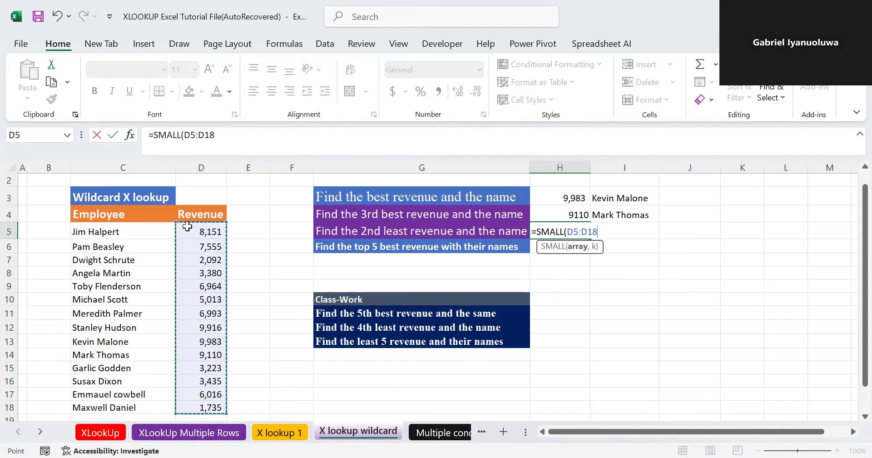
pyautogui.write(',')
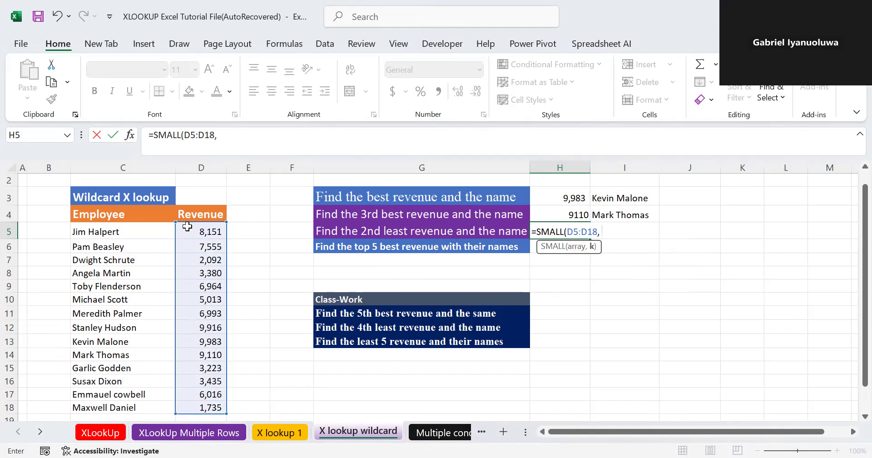
pyautogui.write(' 2)')
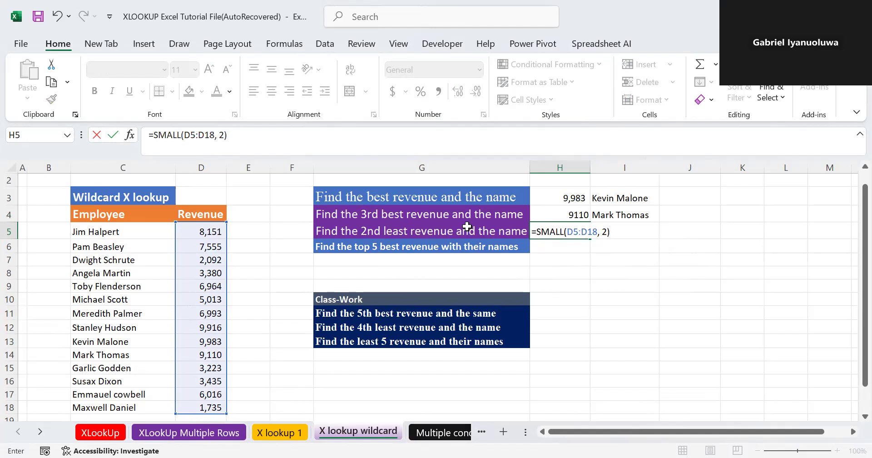
pyautogui.press('Return')
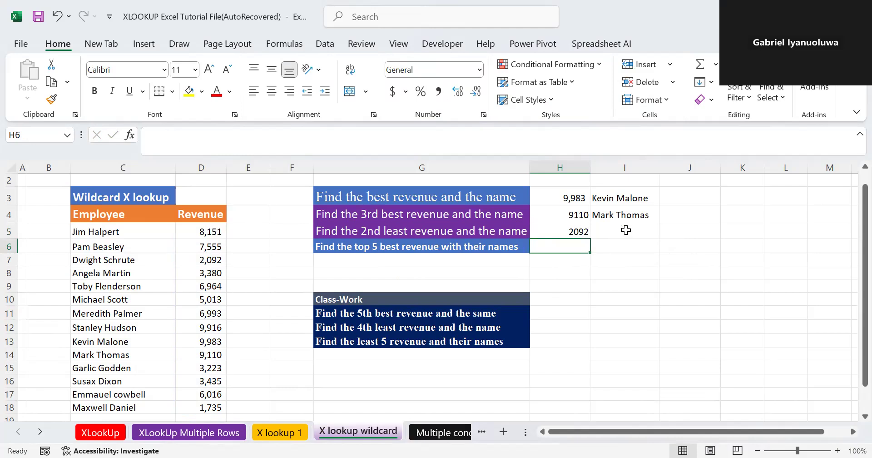
# Step: Start an XLOOKUP formula in I5 with SMALL(D5:D18,2) as the lookup value
pyautogui.click(626, 231)
pyautogui.write('=')
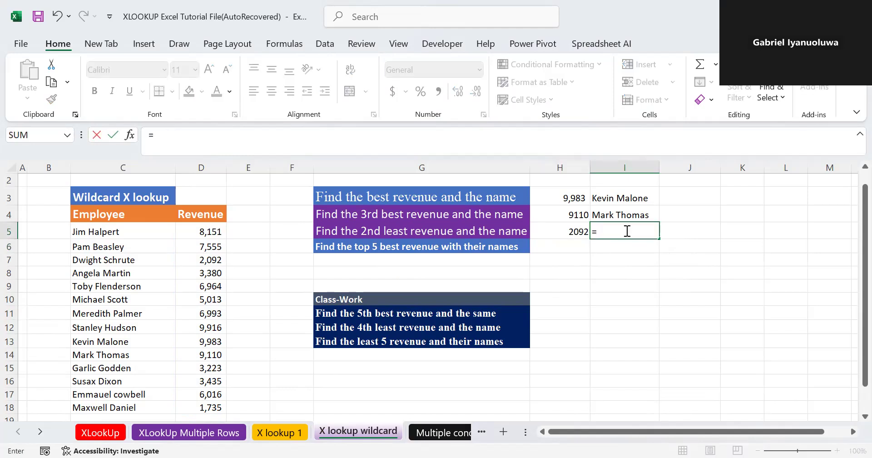
pyautogui.write('x')
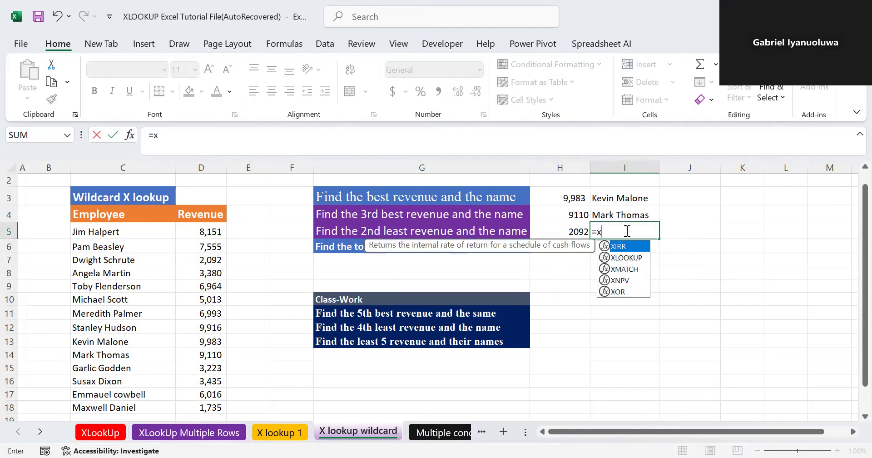
pyautogui.click(626, 257)
pyautogui.doubleClick(626, 258)
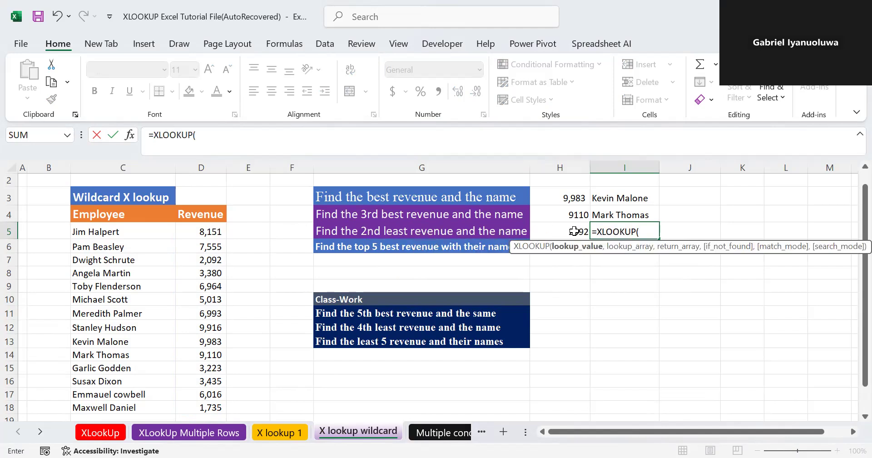
pyautogui.write('sma')
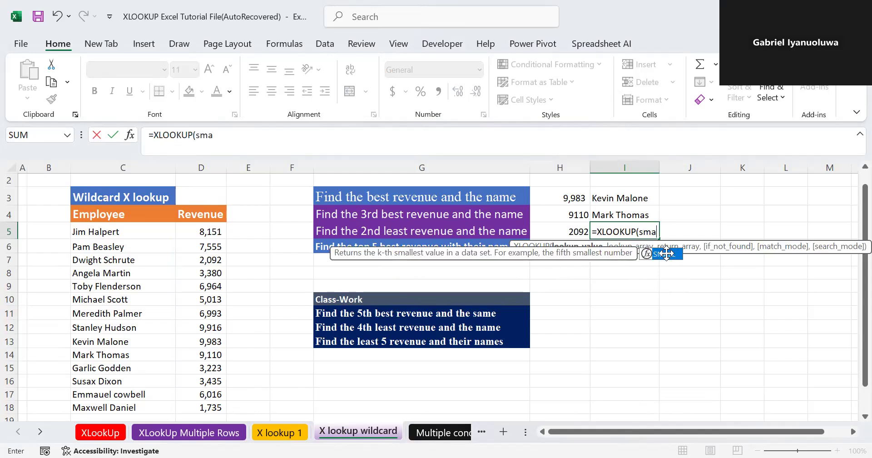
pyautogui.press('Tab')
pyautogui.click(196, 234)
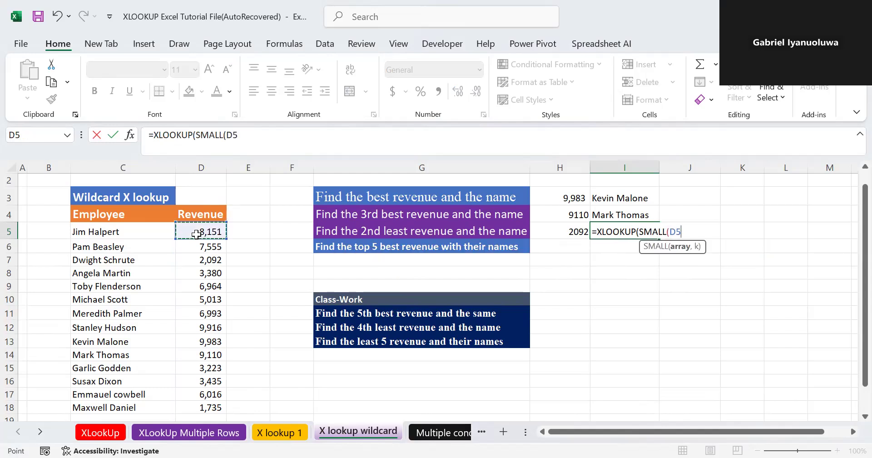
pyautogui.hotkey('ctrl', 'shift', 'Down')
pyautogui.write(',2')
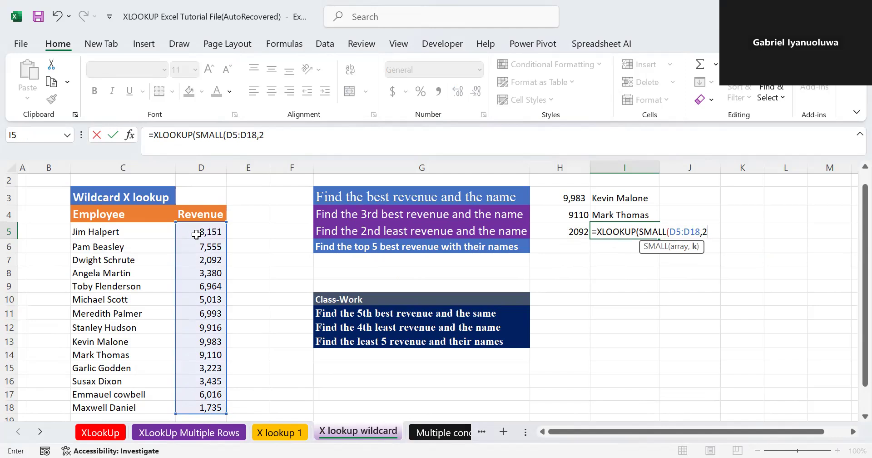
pyautogui.write('),')
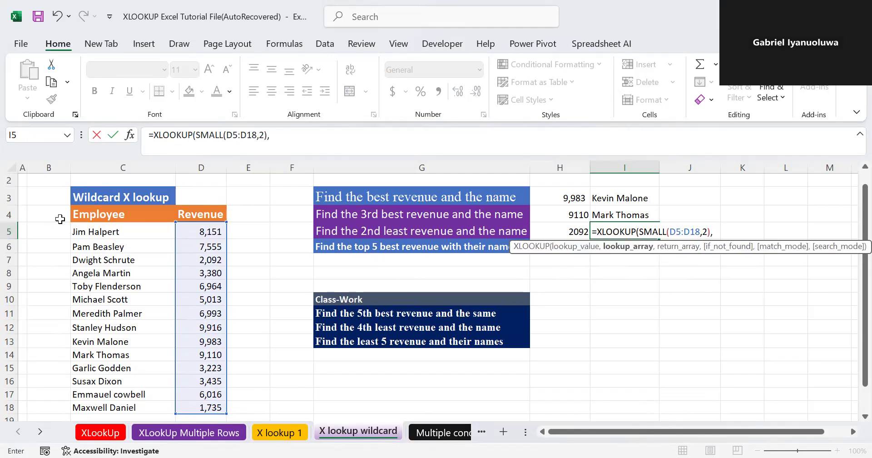
# Step: Complete the I5 formula with lookup array D5:D18 and return array C5:C18 to return the second-least earner's name
pyautogui.click(179, 229)
pyautogui.hotkey('ctrl', 'shift', 'Down')
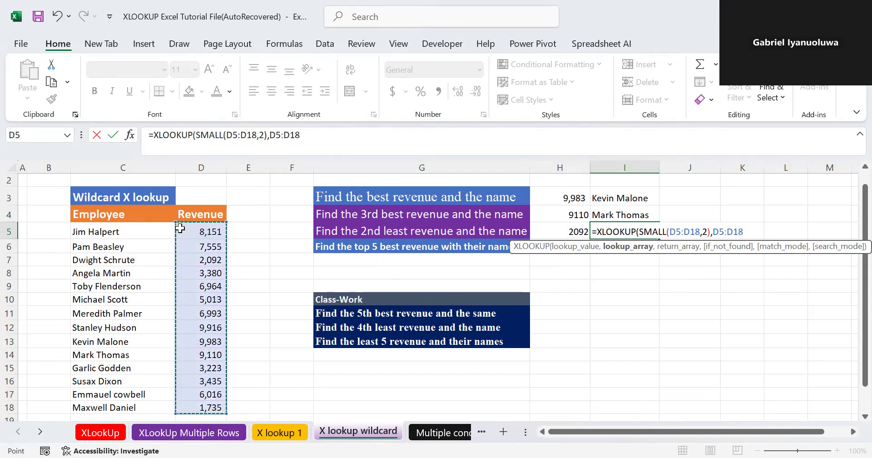
pyautogui.write(',')
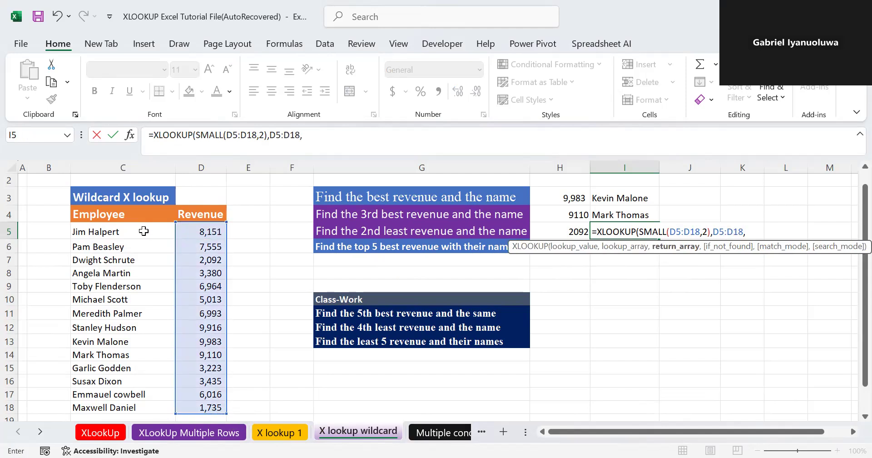
pyautogui.click(144, 232)
pyautogui.hotkey('ctrl', 'shift', 'Down')
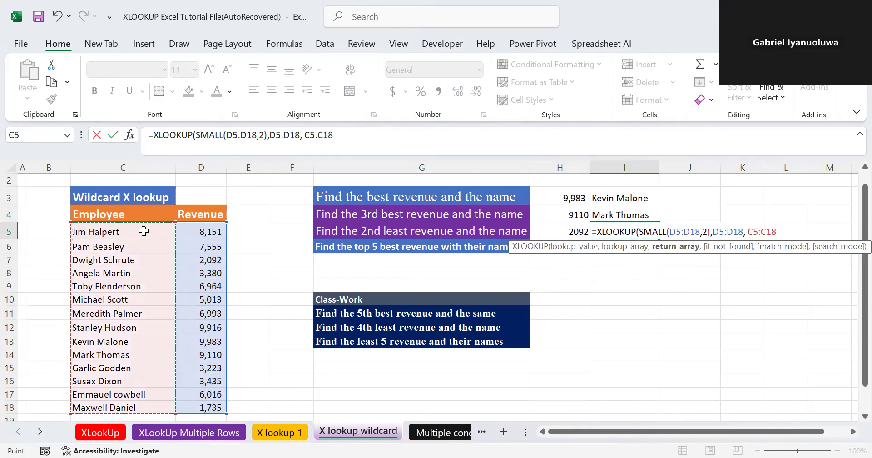
pyautogui.write(')')
pyautogui.press('Return')
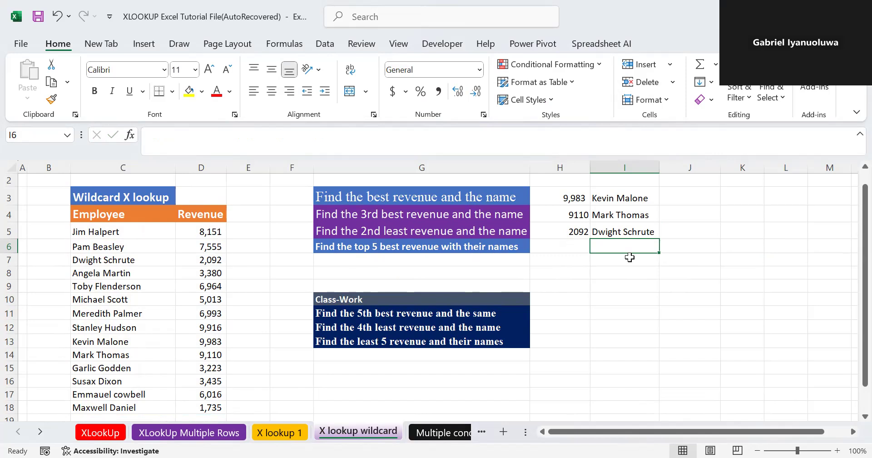
# Step: Enter =LARGE(D5:D18, {1,2,3,4,5}) in H6 to list the top five revenues
pyautogui.click(557, 250)
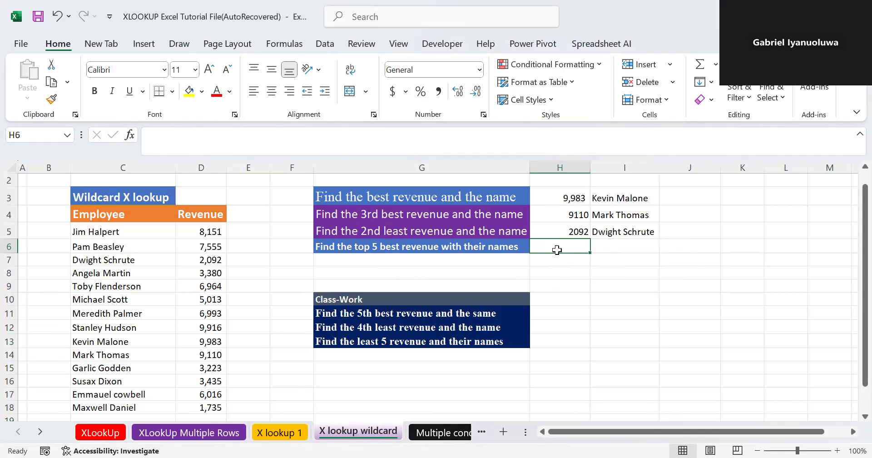
pyautogui.write('=')
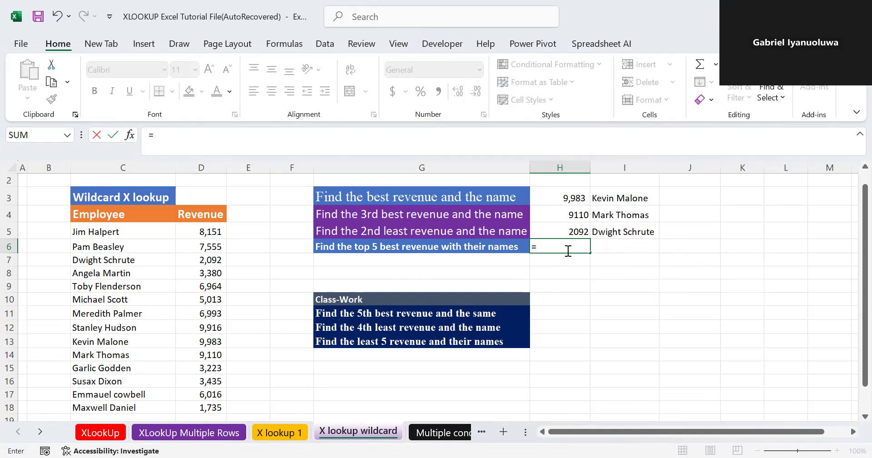
pyautogui.write('lar')
pyautogui.press('Tab')
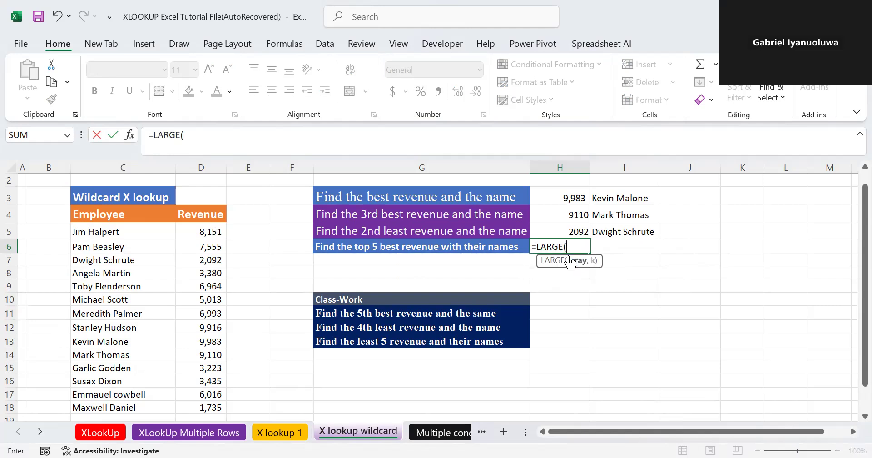
pyautogui.click(203, 232)
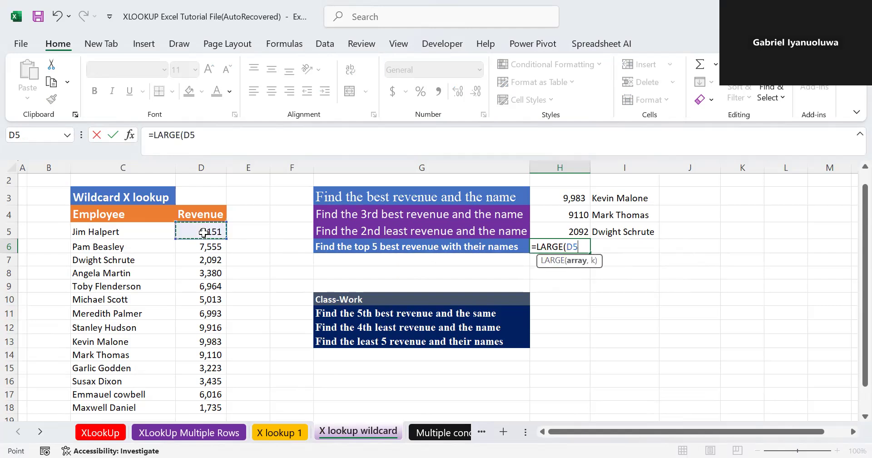
pyautogui.hotkey('ctrl', 'shift', 'Down')
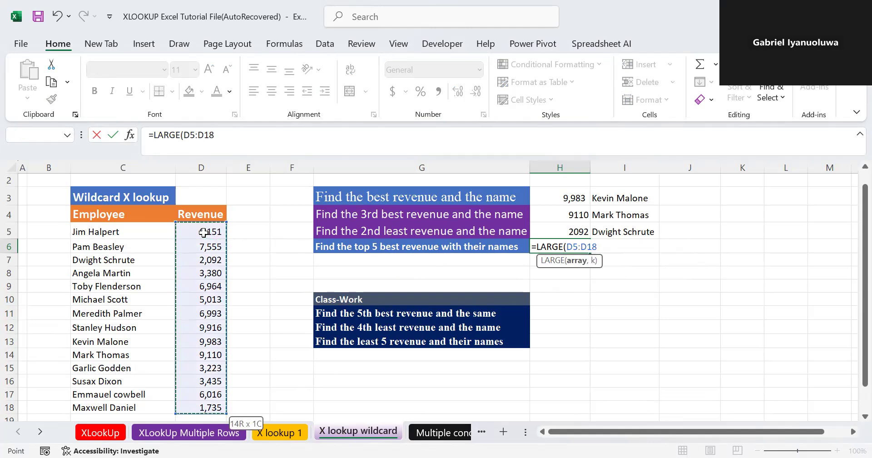
pyautogui.write(',')
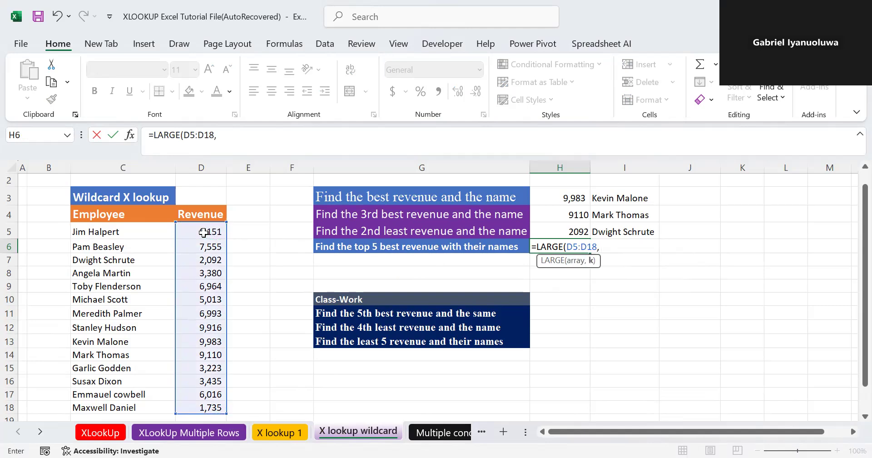
pyautogui.write(' {1,2,3,4,5')
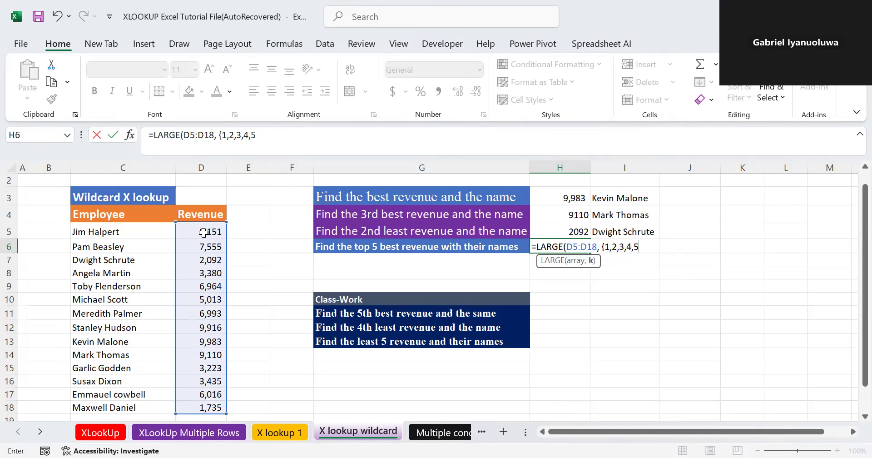
pyautogui.write('})')
pyautogui.press('Return')
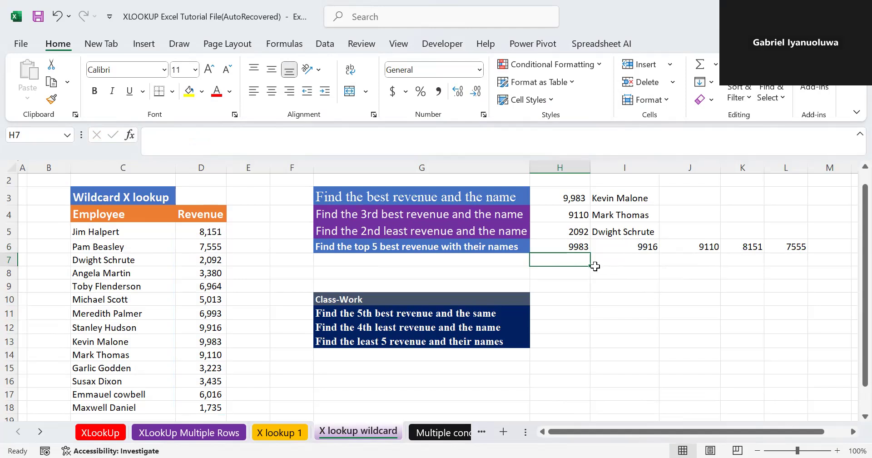
# Step: Start an XLOOKUP formula in H7 with LARGE(D5:D18, {1,2,3,4,5}) as the lookup value
pyautogui.write('=x')
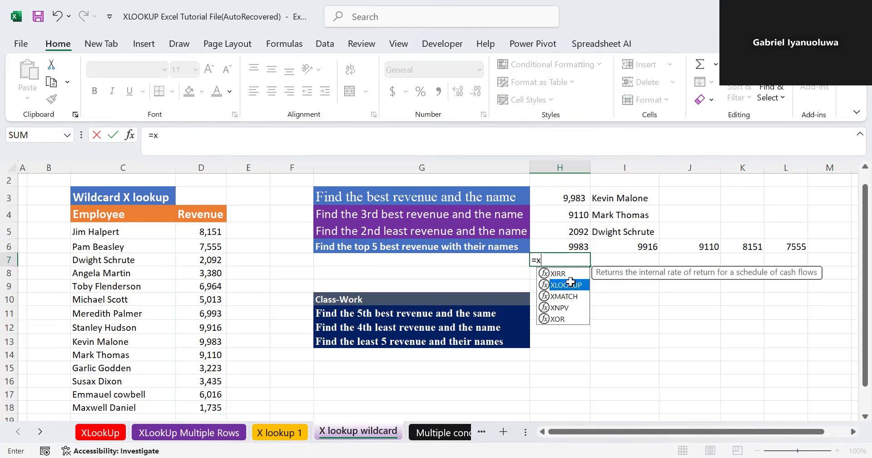
pyautogui.doubleClick(570, 282)
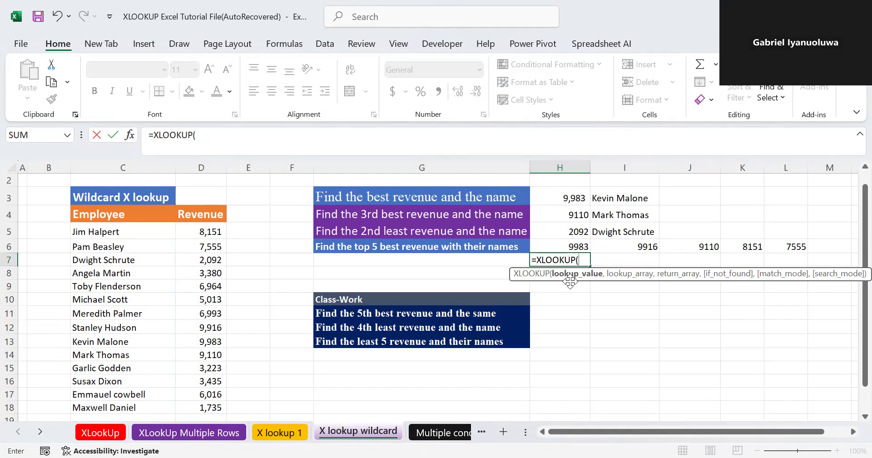
pyautogui.write('la')
pyautogui.doubleClick(612, 284)
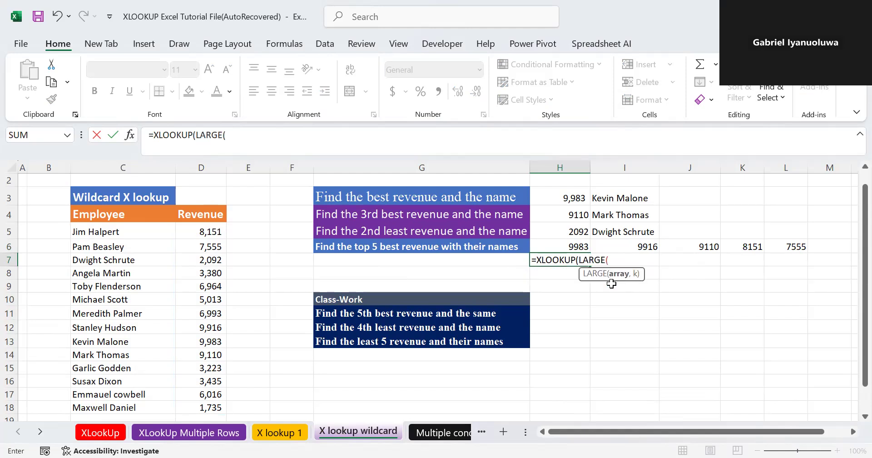
pyautogui.click(195, 231)
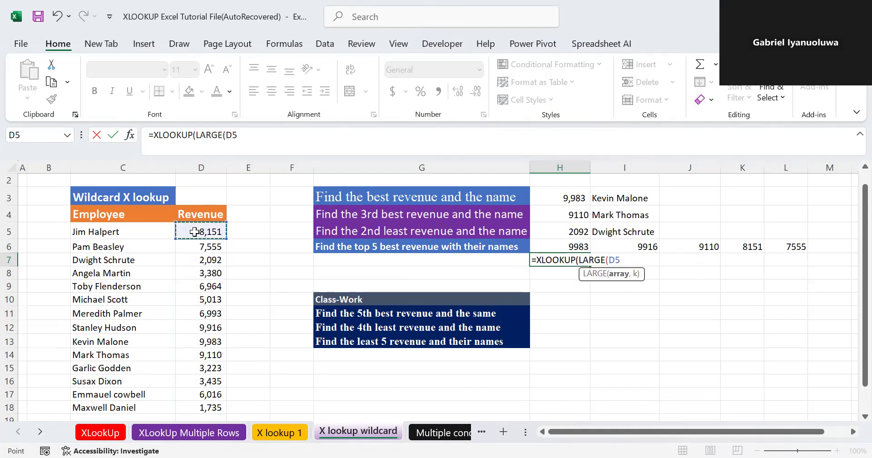
pyautogui.hotkey('ctrl', 'shift', 'Down')
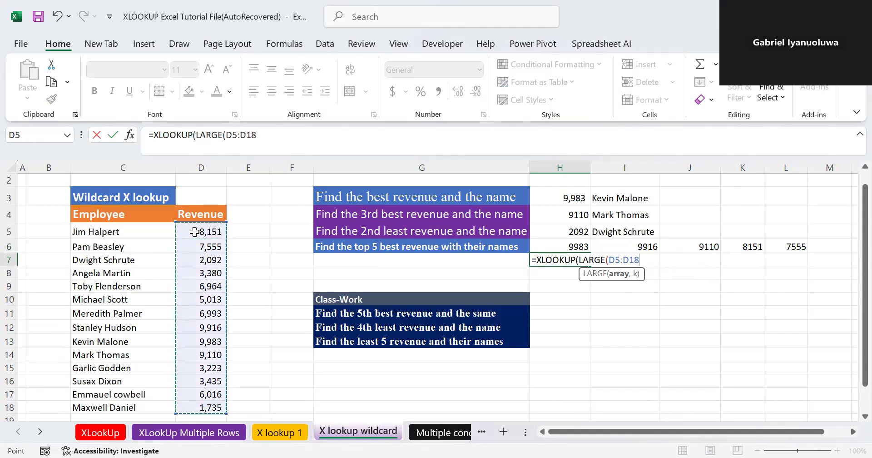
pyautogui.write(',')
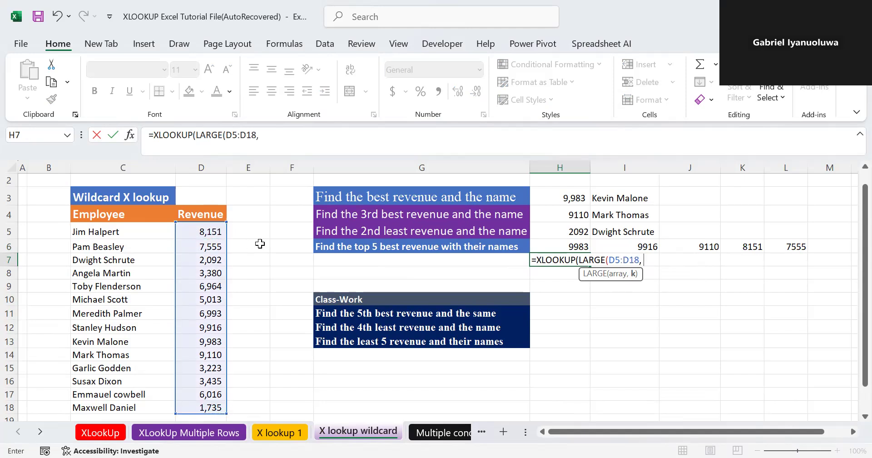
pyautogui.write(' {1,2,3,4,5')
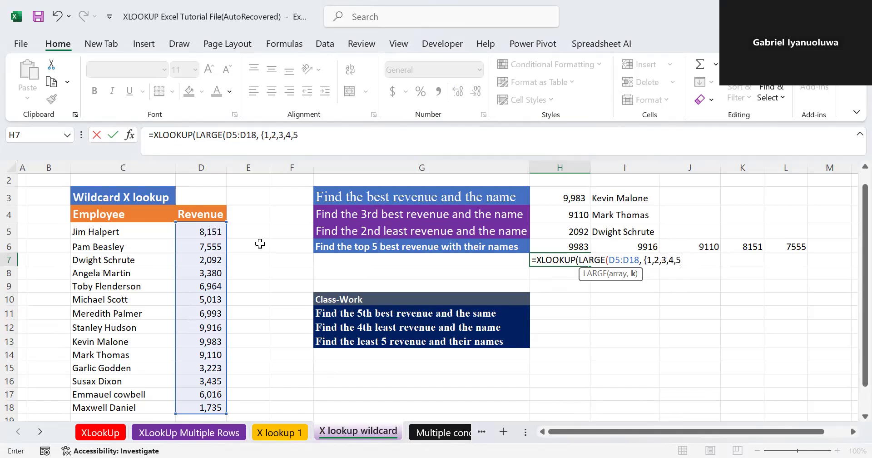
pyautogui.write('}),')
# Step: Complete the H7 formula with lookup array D5:D18 and return array C5:C18 to return the top five earners' names
pyautogui.click(193, 226)
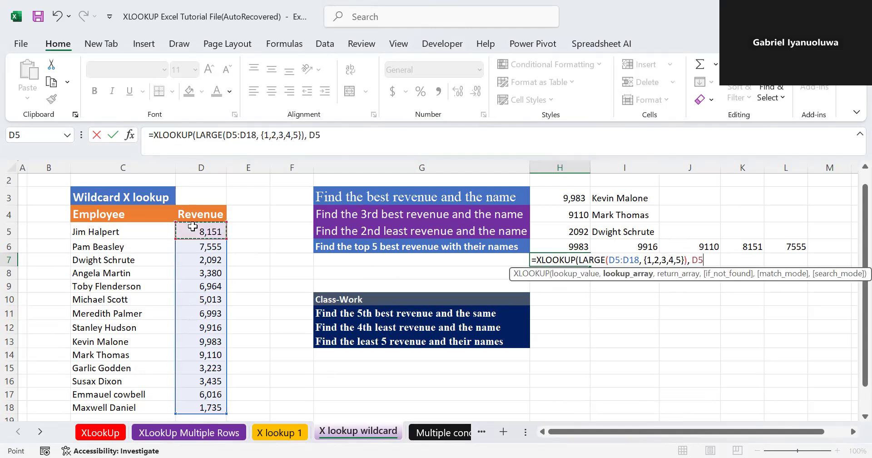
pyautogui.hotkey('ctrl', 'shift', 'Down')
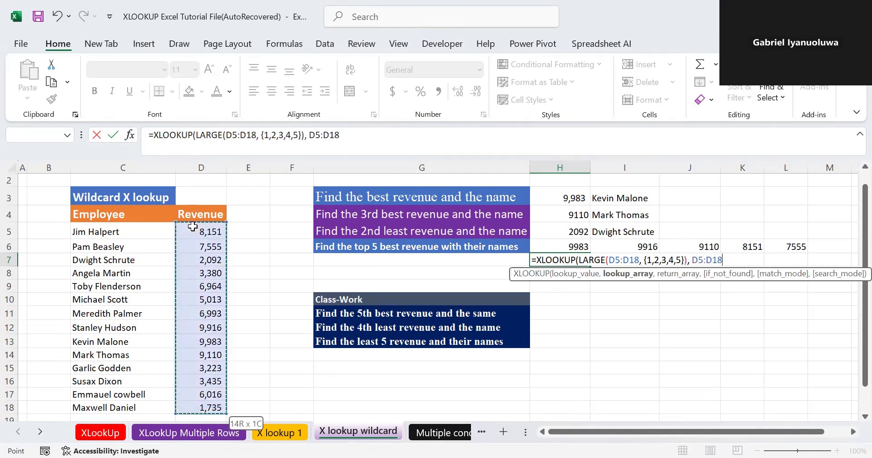
pyautogui.write(',')
pyautogui.click(121, 227)
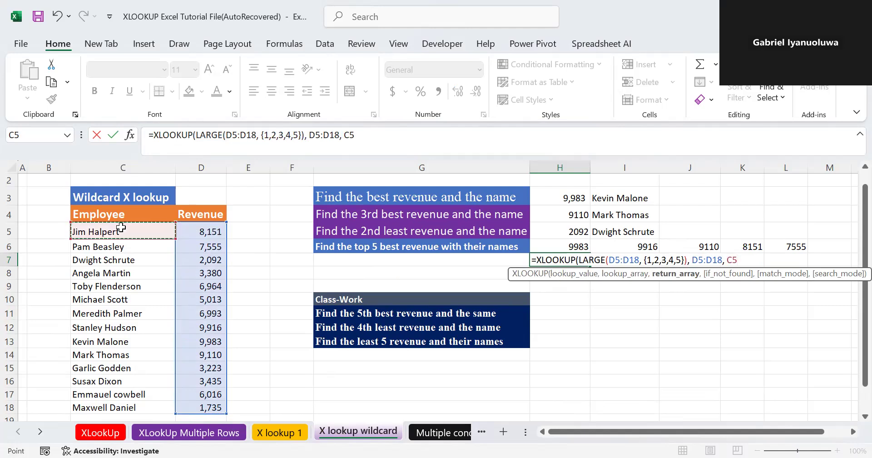
pyautogui.hotkey('ctrl', 'shift', 'Down')
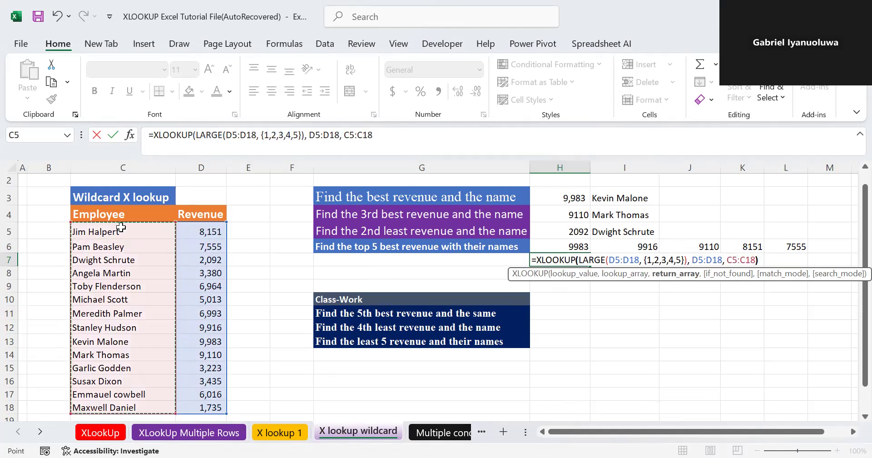
pyautogui.press('Return')
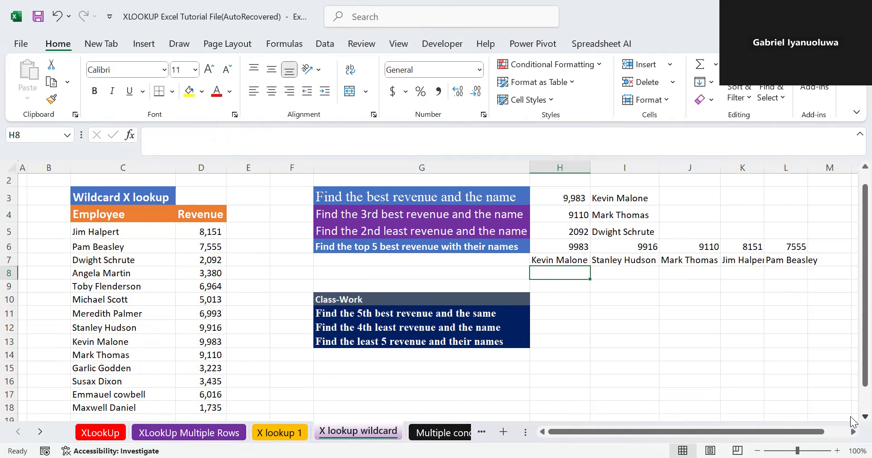
# Step: On the Multiple condition Xlookup sheet, start an XLOOKUP formula in K6 with lookup value K4 and lookup array B5:B18
pyautogui.scroll(-1, 852, 422)
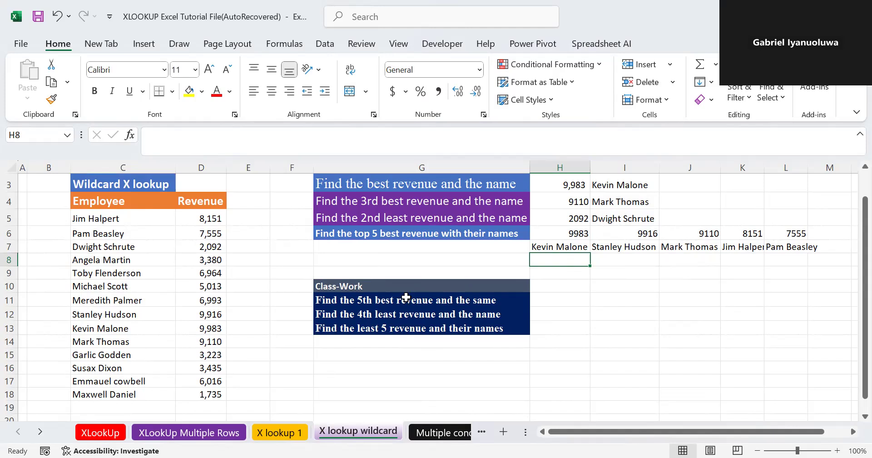
pyautogui.click(455, 429)
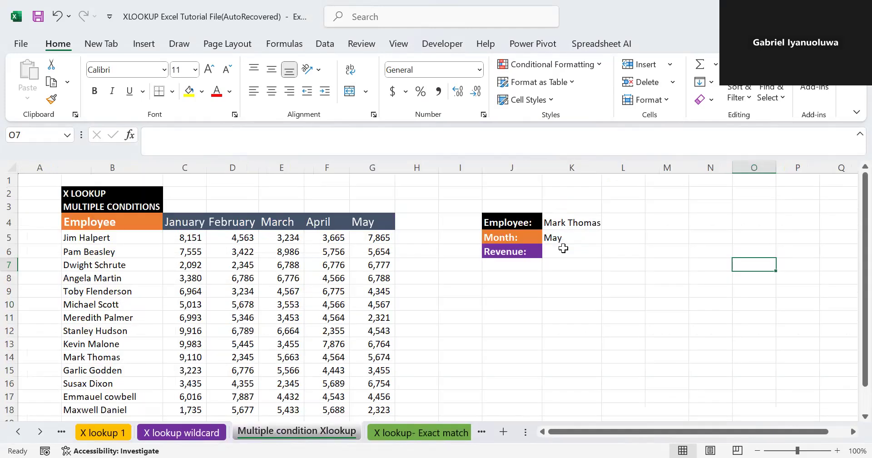
pyautogui.click(563, 248)
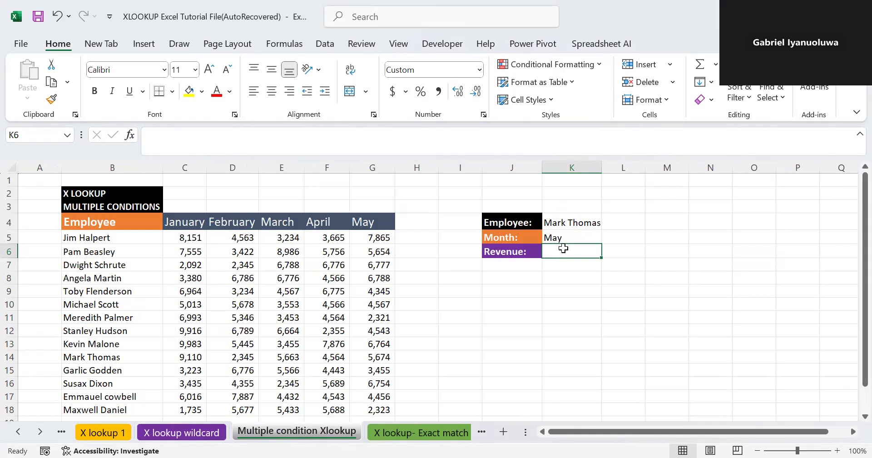
pyautogui.write('=')
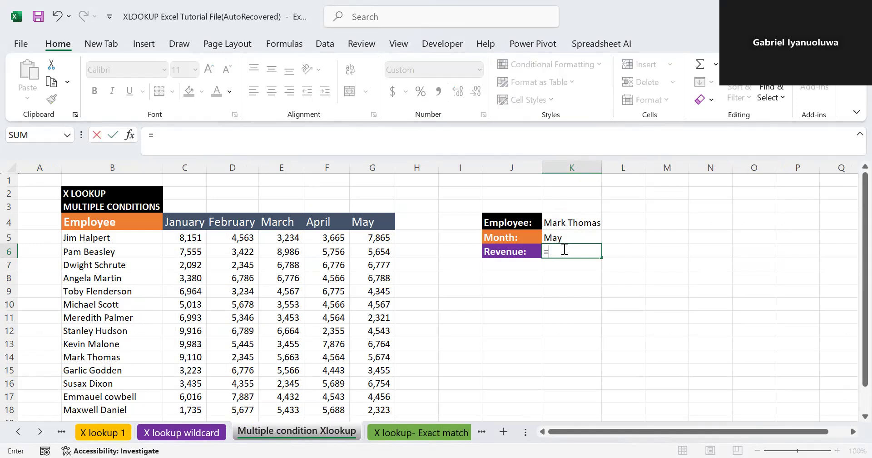
pyautogui.write('x')
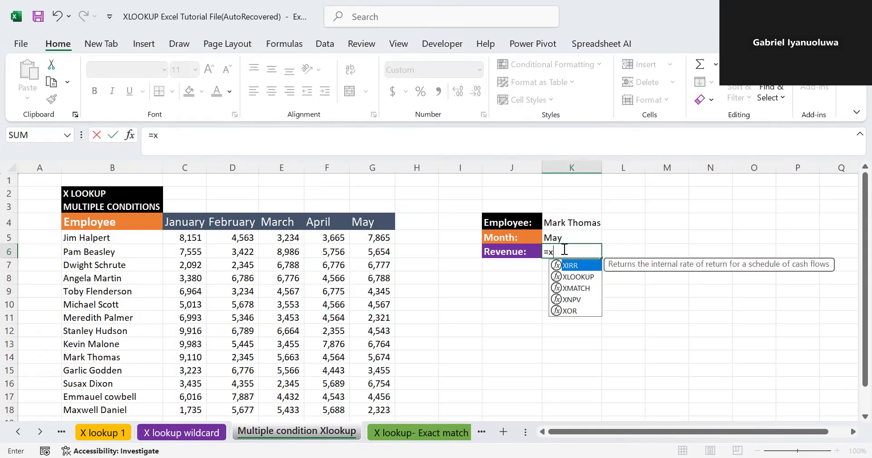
pyautogui.click(587, 278)
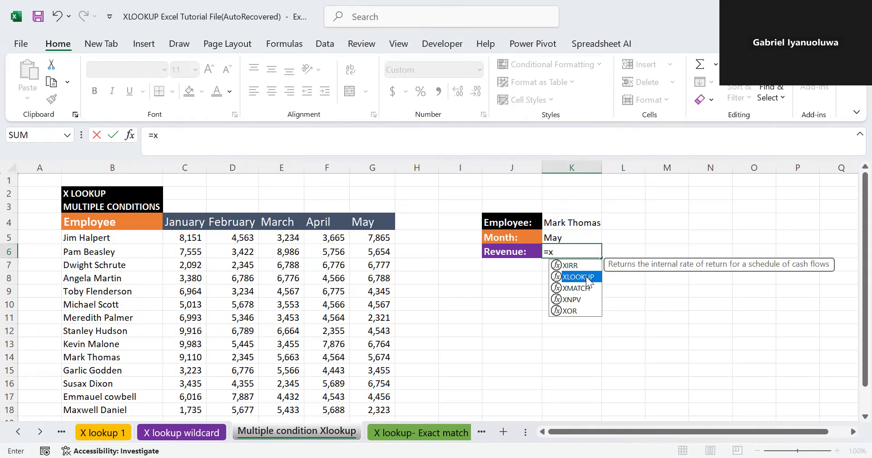
pyautogui.doubleClick(587, 278)
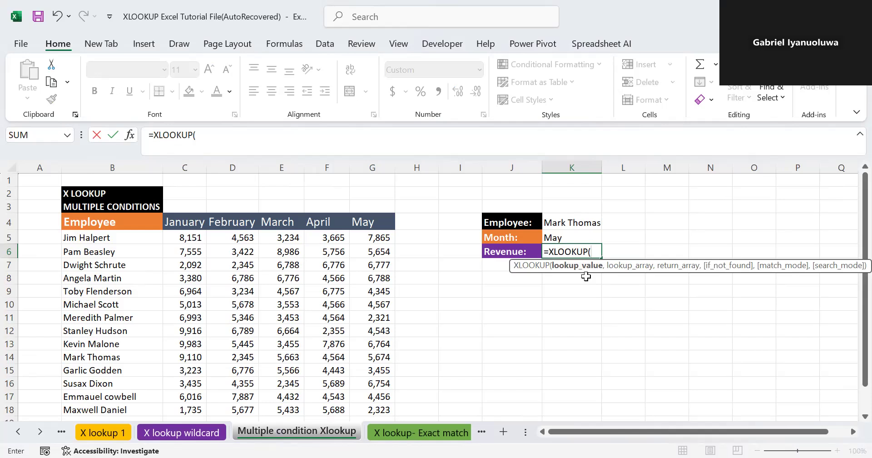
pyautogui.click(573, 221)
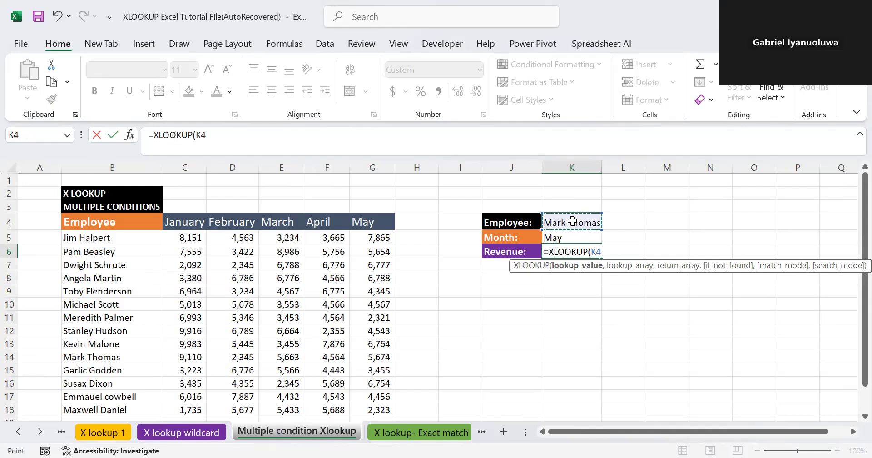
pyautogui.write(',')
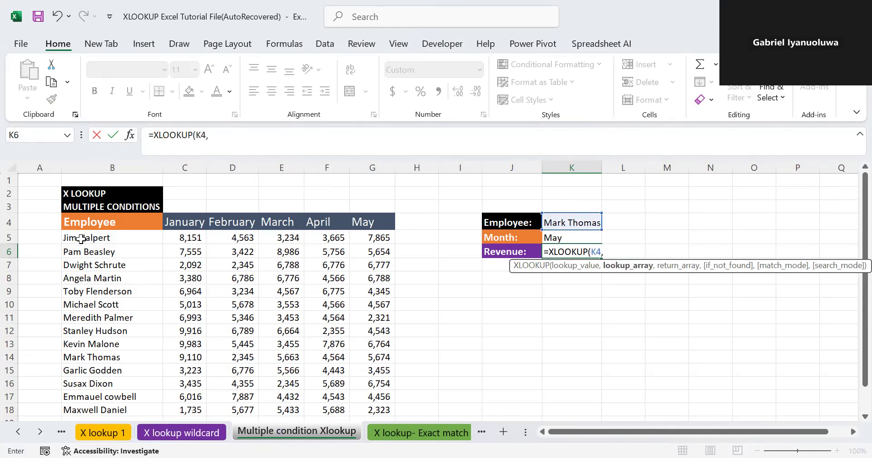
pyautogui.click(81, 238)
pyautogui.hotkey('ctrl', 'shift', 'Down')
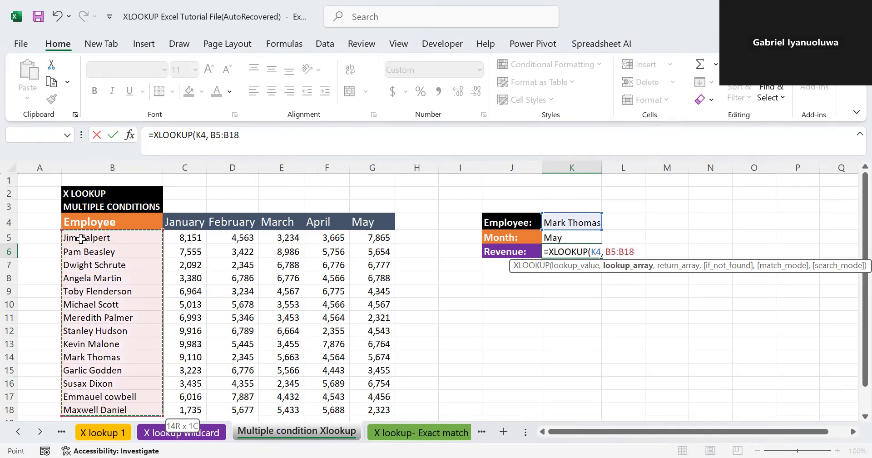
pyautogui.write(',')
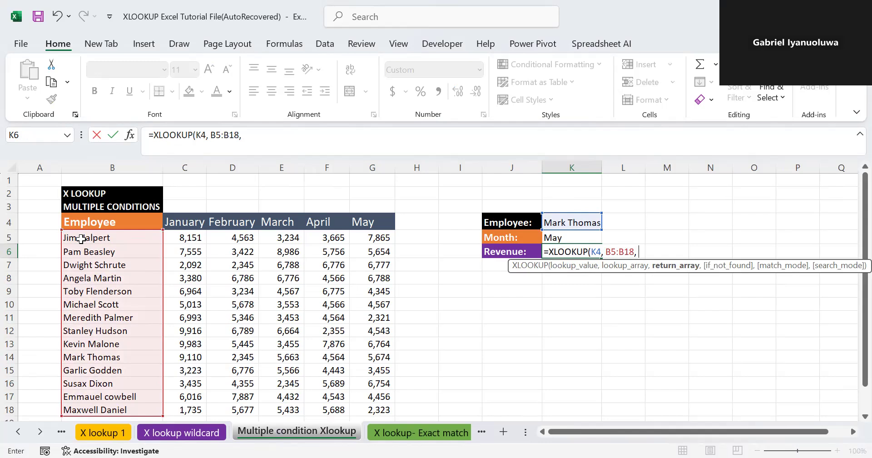
# Step: Nest a second XLOOKUP as the K6 formula's return array, with lookup value K5 and lookup array C4:G4
pyautogui.write('x')
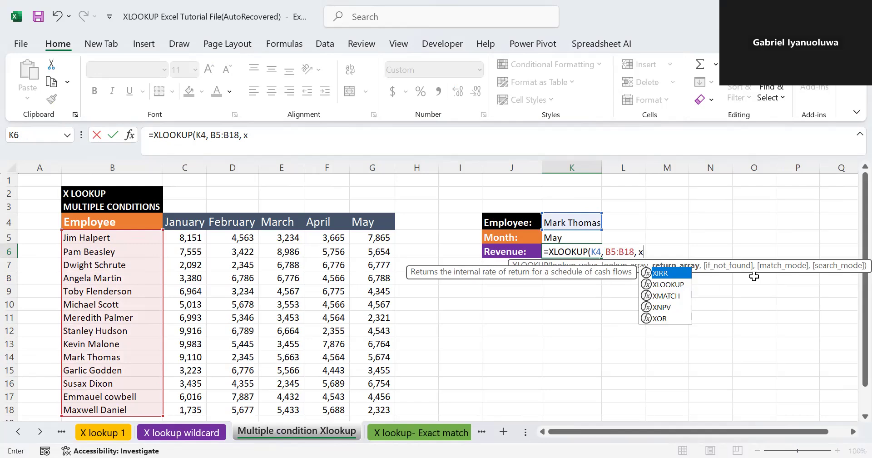
pyautogui.doubleClick(678, 286)
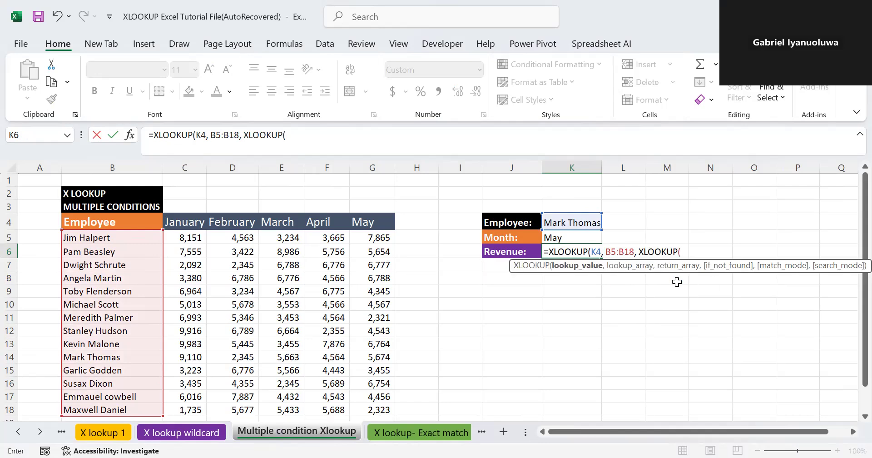
pyautogui.click(568, 236)
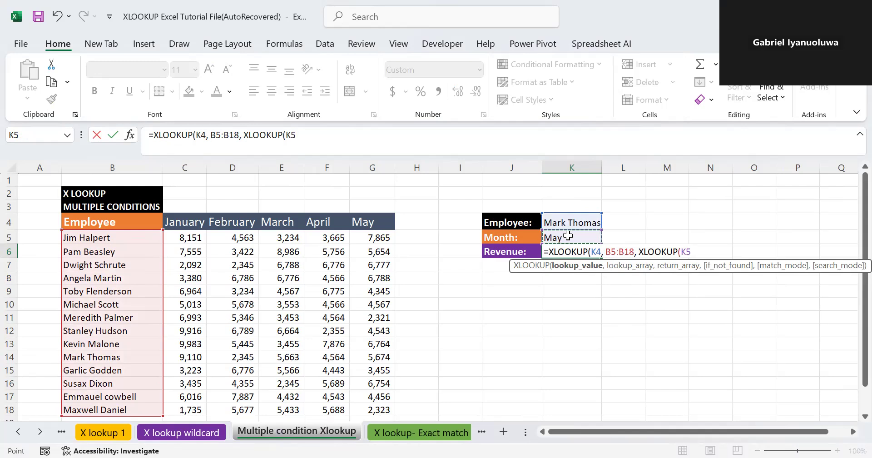
pyautogui.write(',')
pyautogui.click(180, 221)
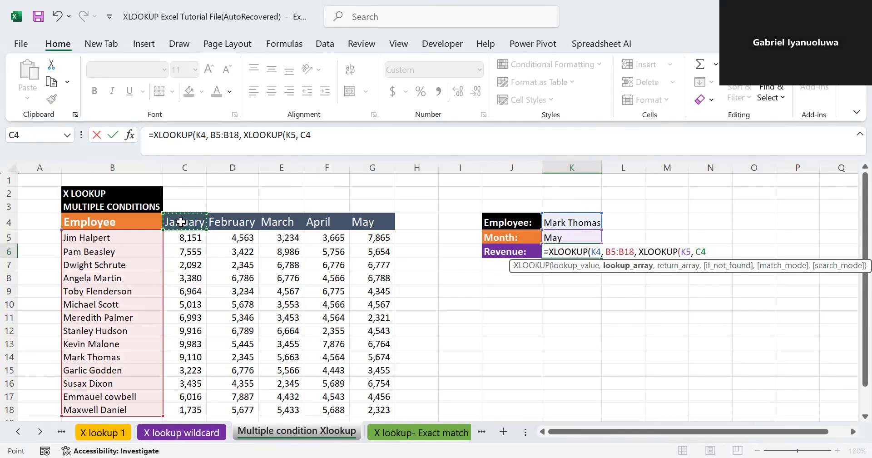
pyautogui.hotkey('ctrl', 'shift', 'Right')
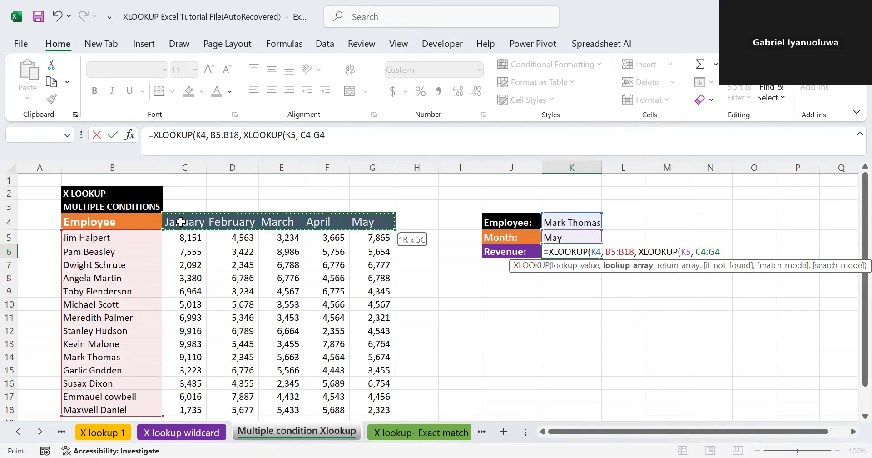
pyautogui.write(',')
# Step: Give the nested XLOOKUP the return array C5:G18, close both functions and enter the K6 formula
pyautogui.click(188, 240)
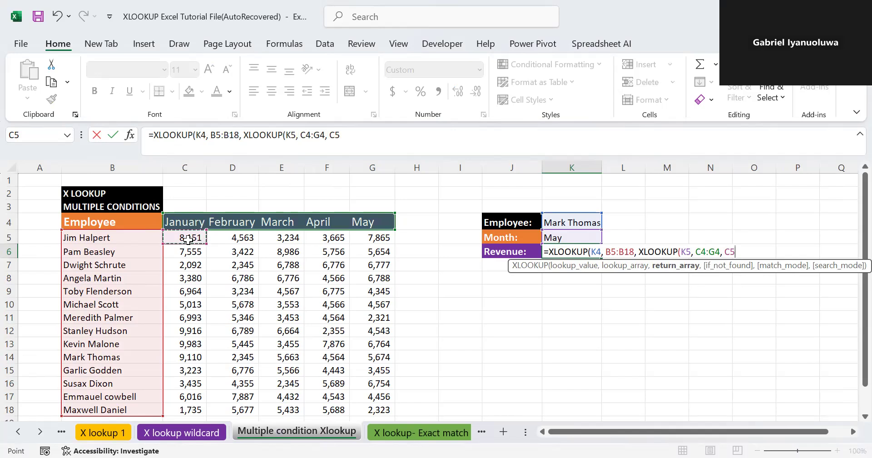
pyautogui.hotkey('ctrl', 'shift', 'Right')
pyautogui.hotkey('ctrl', 'shift', 'Down')
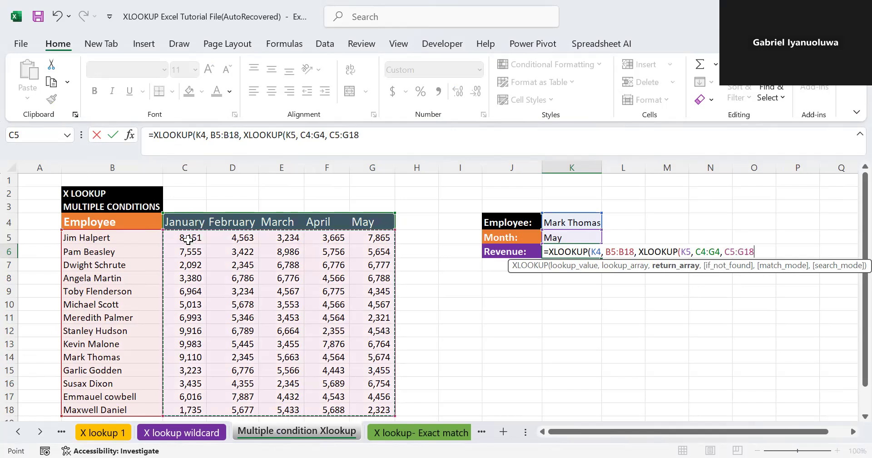
pyautogui.write(')')
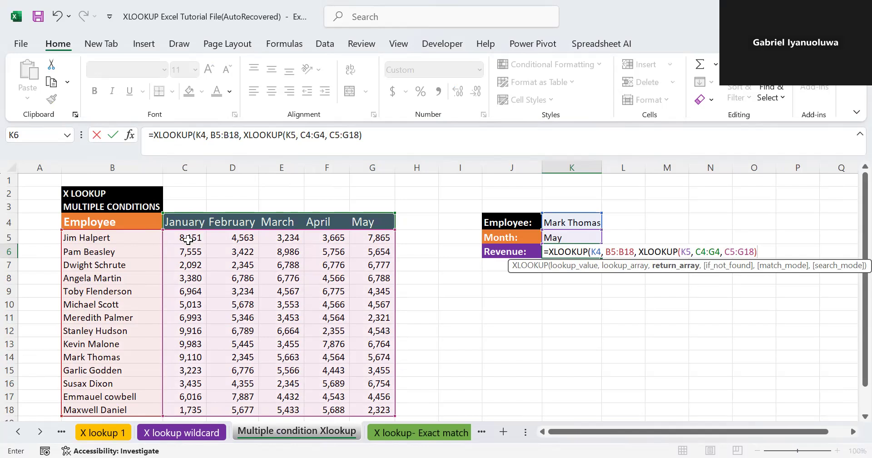
pyautogui.write('))')
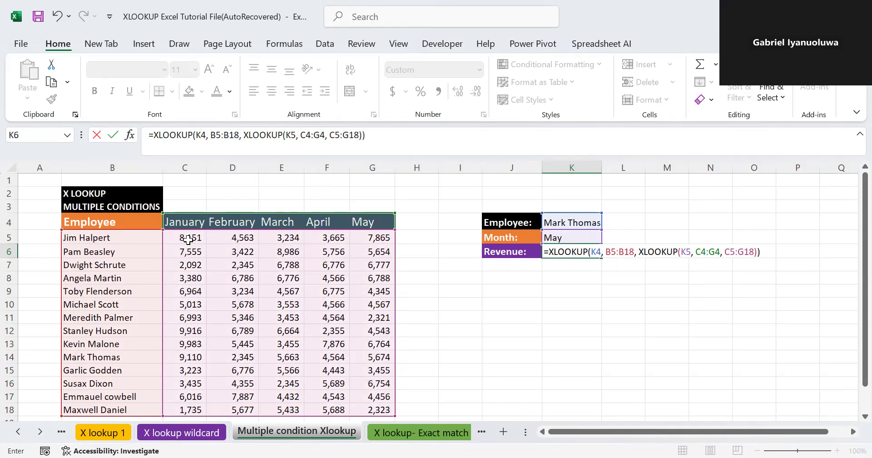
pyautogui.press('Return')
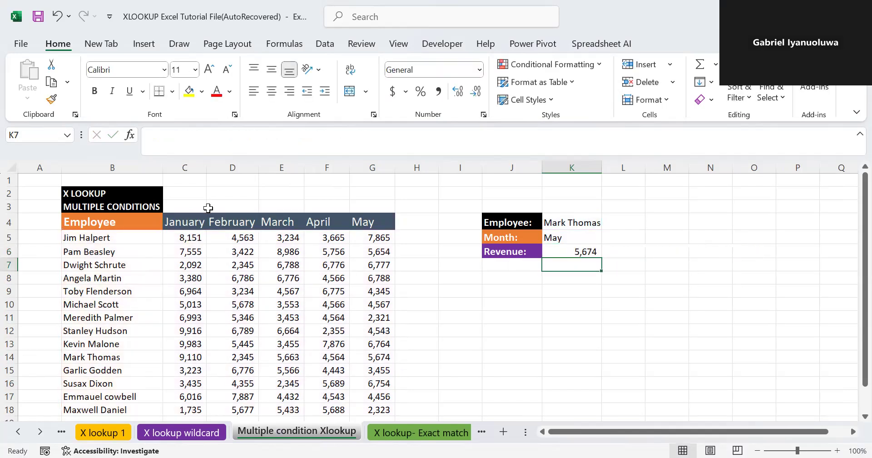
# Step: Change the lookup month in K5 to April
pyautogui.doubleClick(552, 236)
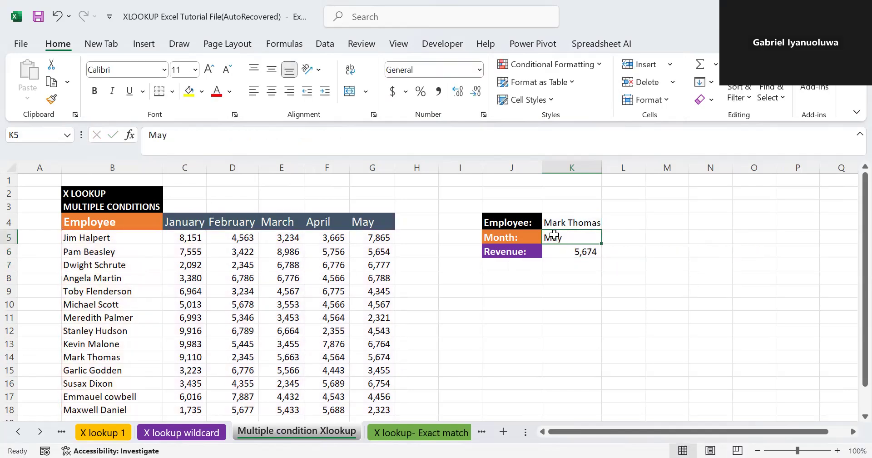
pyautogui.press('BackSpace')
pyautogui.press('BackSpace')
pyautogui.press('BackSpace')
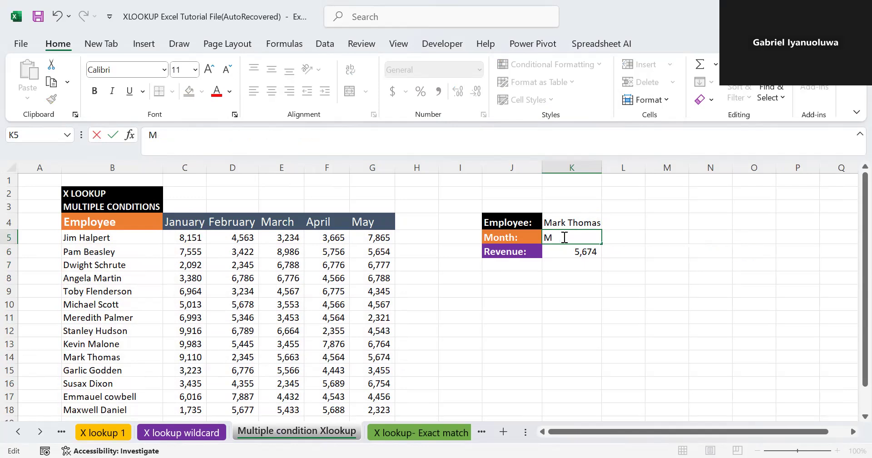
pyautogui.write('April')
pyautogui.press('Return')
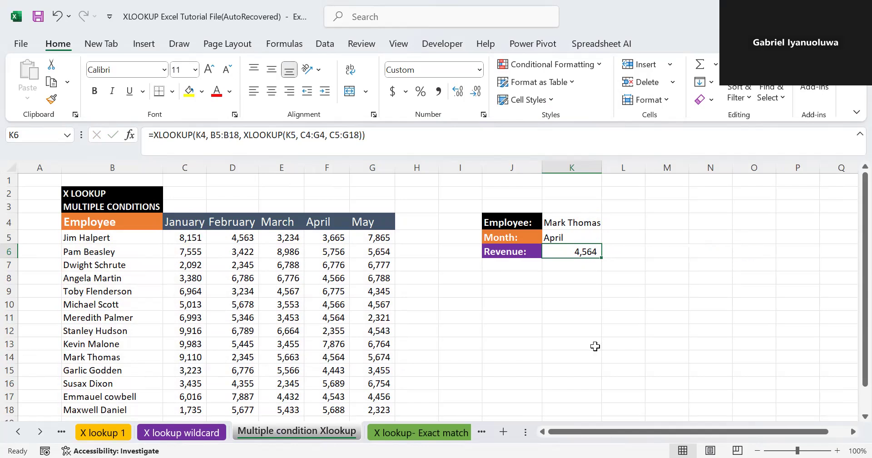
# Step: On the X lookup- Exact match sheet, start an XLOOKUP formula in D5 with C5 as the lookup value
pyautogui.click(430, 431)
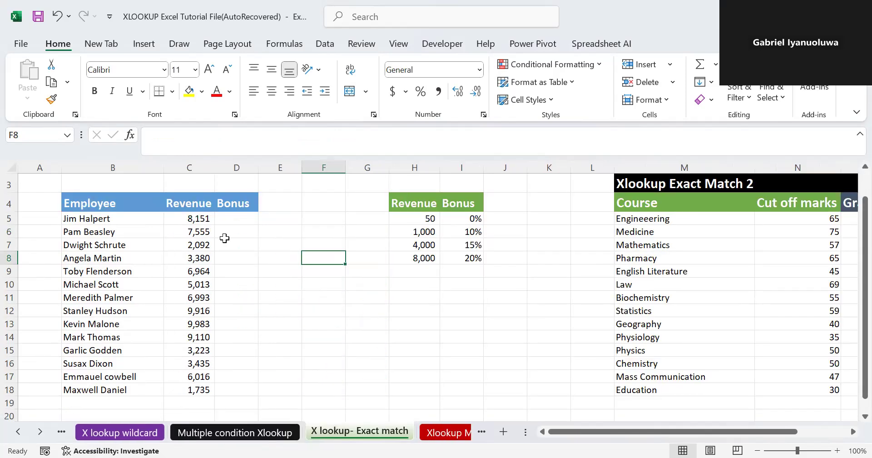
pyautogui.click(231, 221)
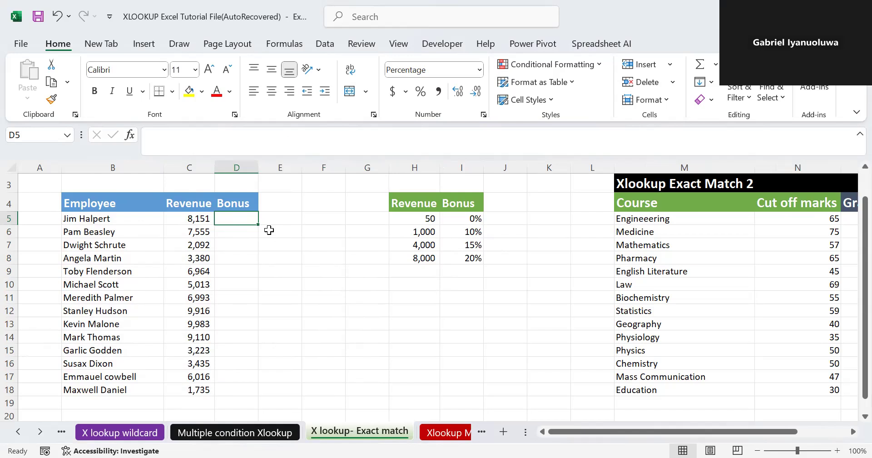
pyautogui.write('=')
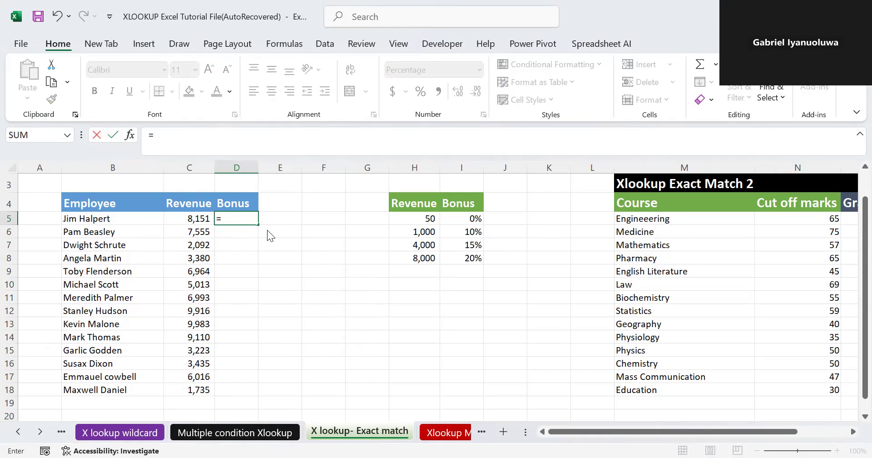
pyautogui.write('X')
pyautogui.doubleClick(263, 240)
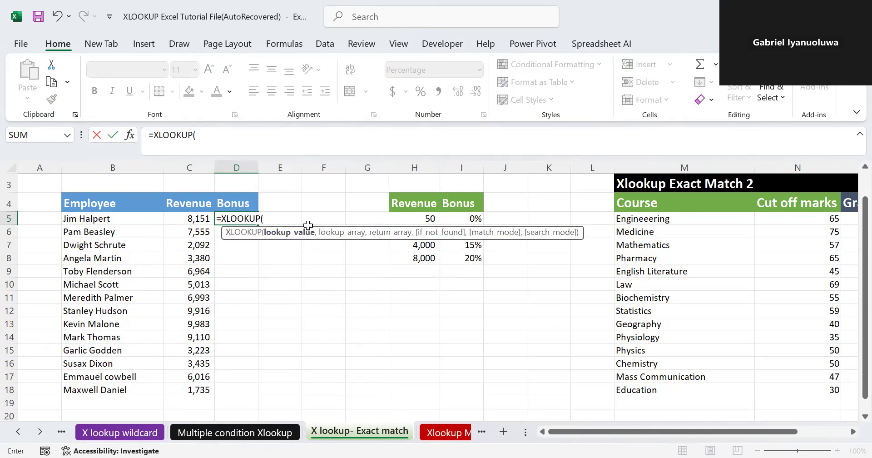
pyautogui.click(202, 220)
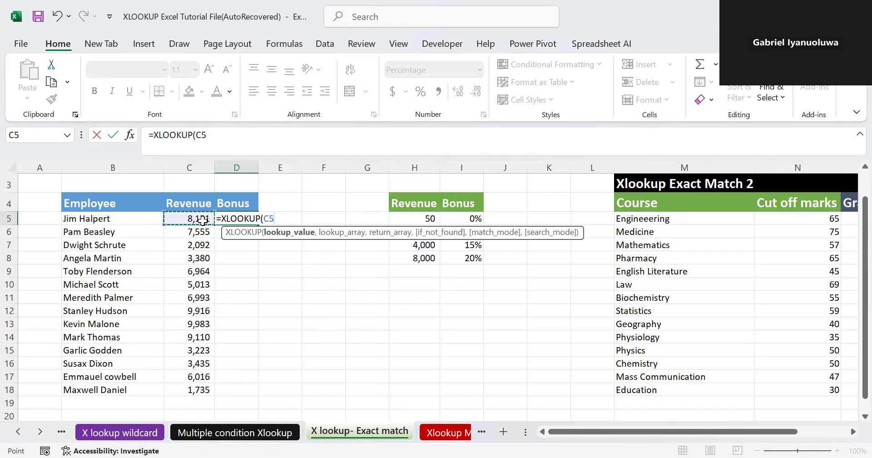
pyautogui.write(',')
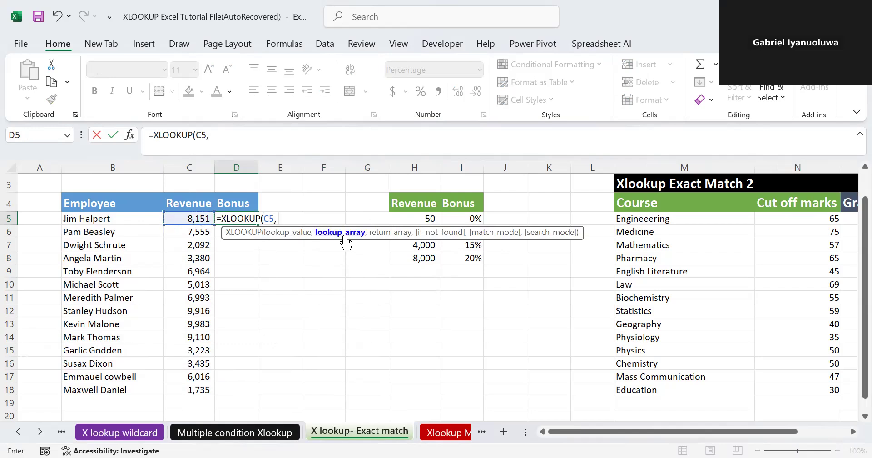
# Step: Give the D5 XLOOKUP formula the absolute lookup array $H$5:$H$8 from the revenue tier table
pyautogui.click(422, 217)
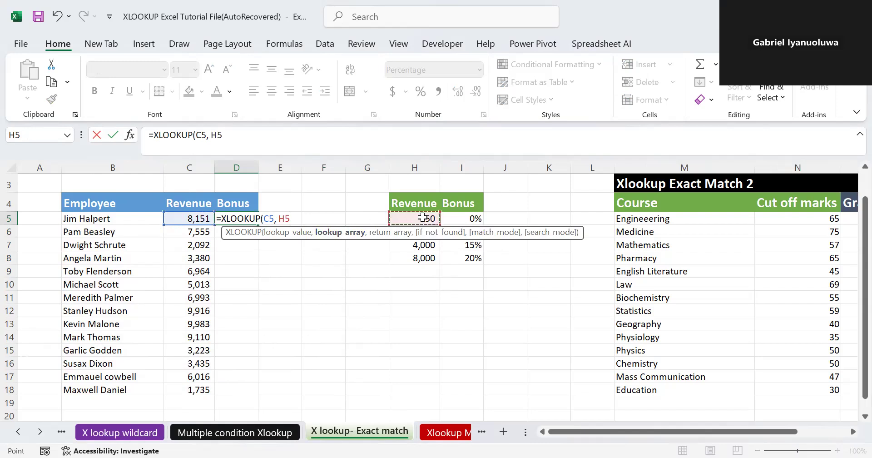
pyautogui.hotkey('shift', 'Down')
pyautogui.hotkey('shift', 'Down')
pyautogui.hotkey('shift', 'Down')
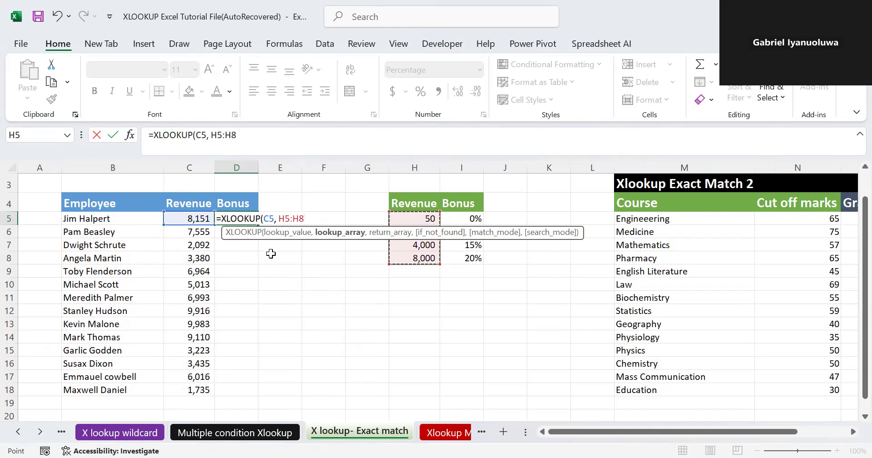
pyautogui.press('F4')
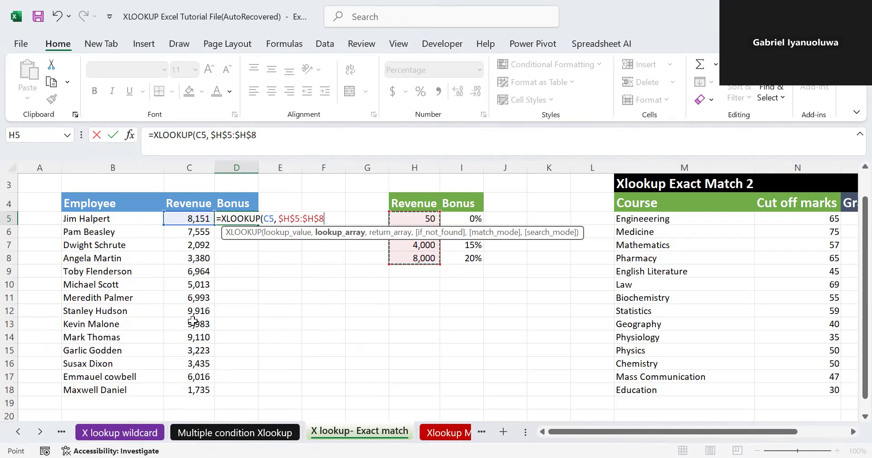
pyautogui.write(',')
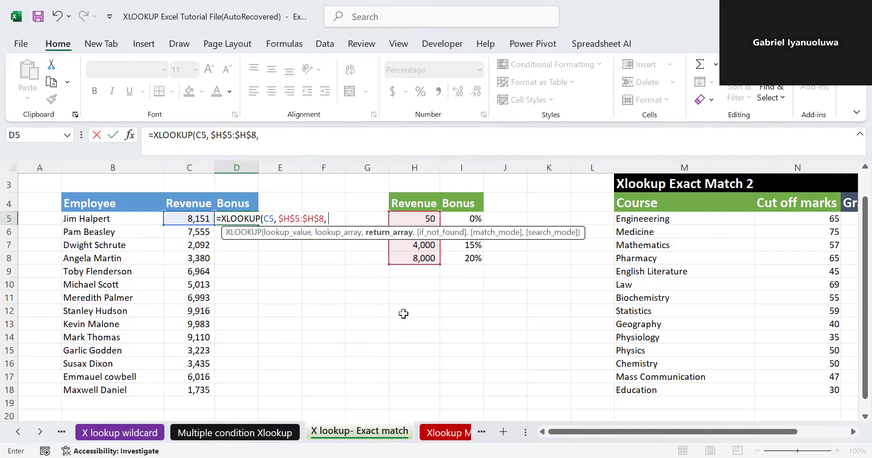
# Step: Set the D5 formula's return array to the absolute bonus range $I$5:$I$8
pyautogui.click(457, 219)
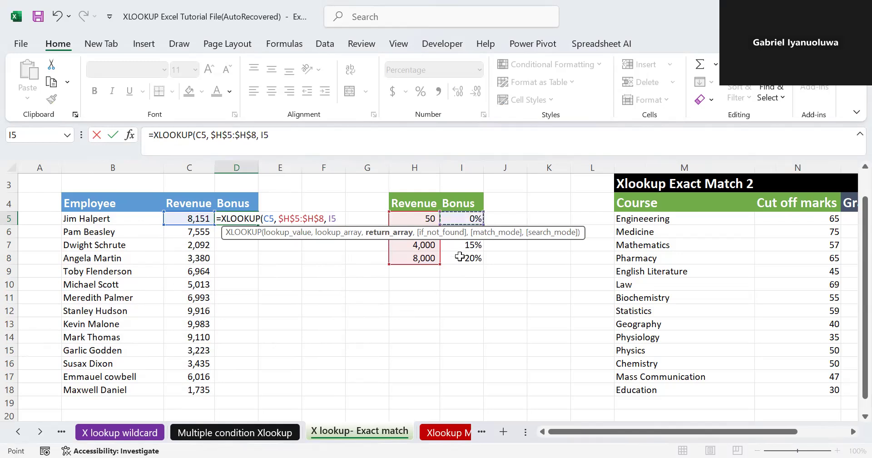
pyautogui.moveTo(459, 256); pyautogui.dragTo(460, 257)
pyautogui.press('F4')
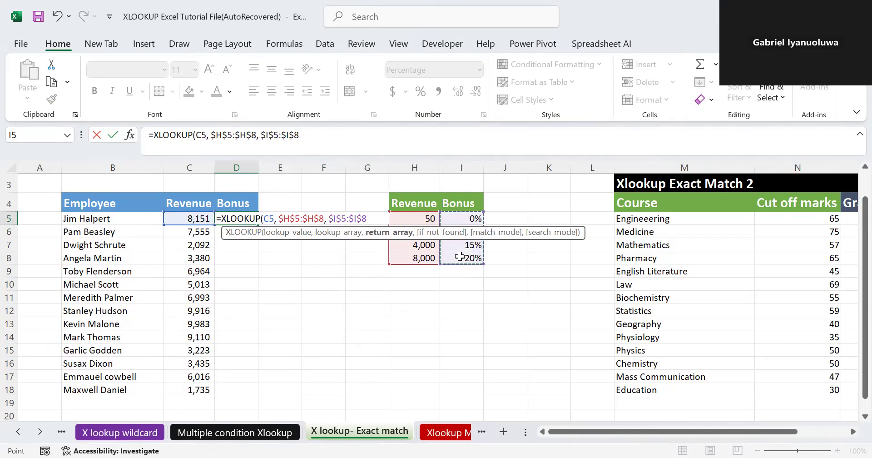
pyautogui.write(',')
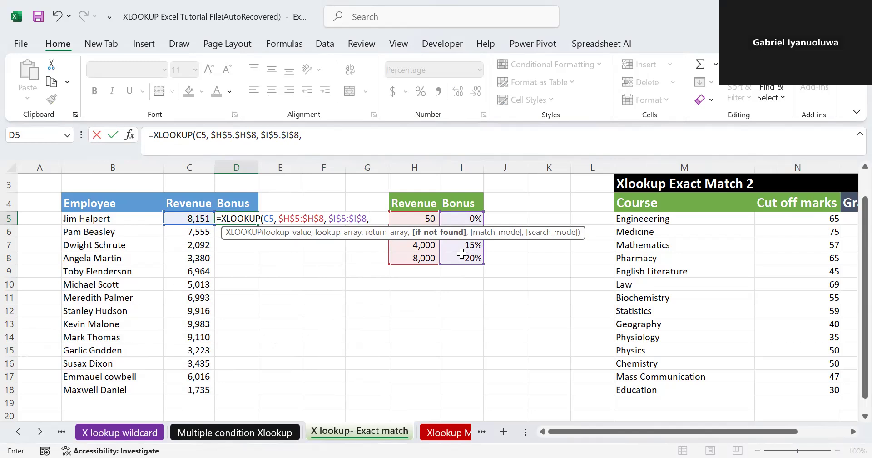
# Step: Complete the D5 formula with no if_not_found value and match mode -1, and fill it down through D18
pyautogui.write(',')
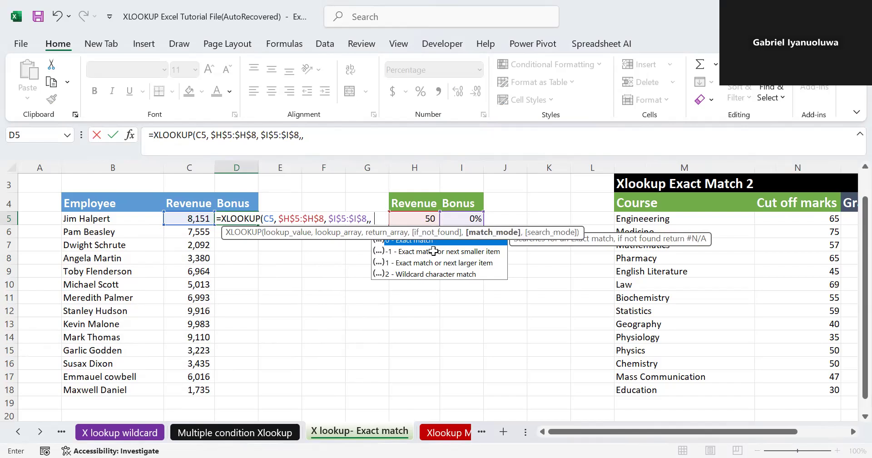
pyautogui.write('-1')
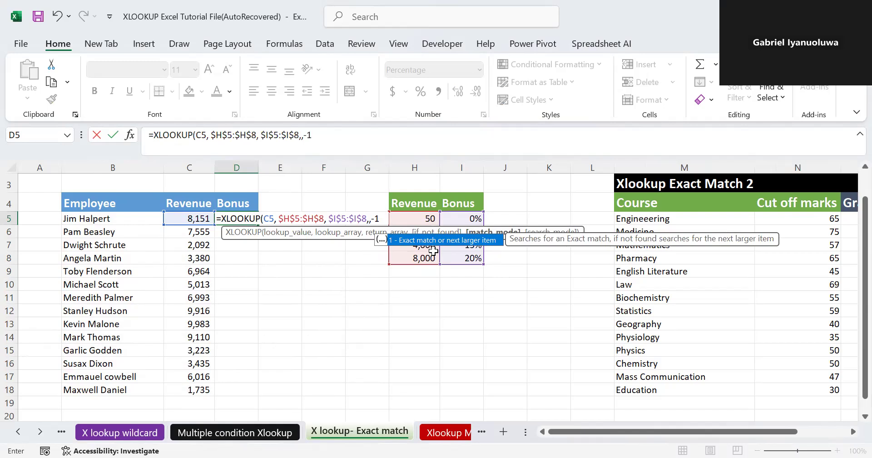
pyautogui.write(')')
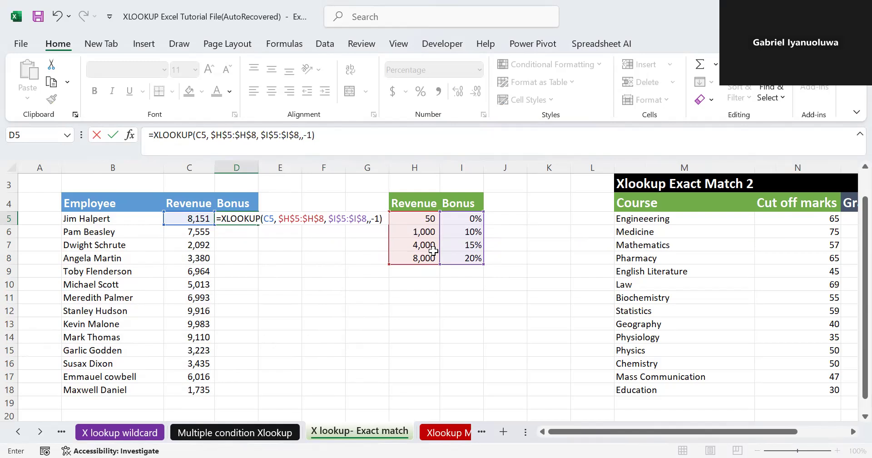
pyautogui.press('Return')
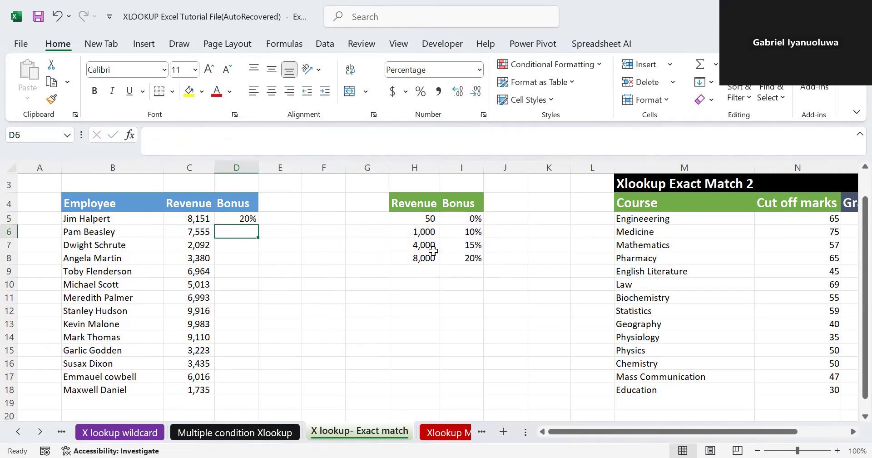
pyautogui.click(235, 220)
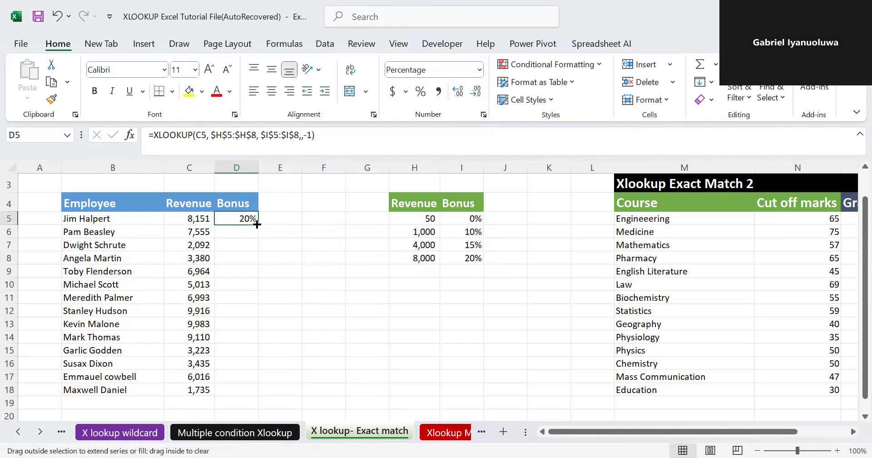
pyautogui.doubleClick(257, 224)
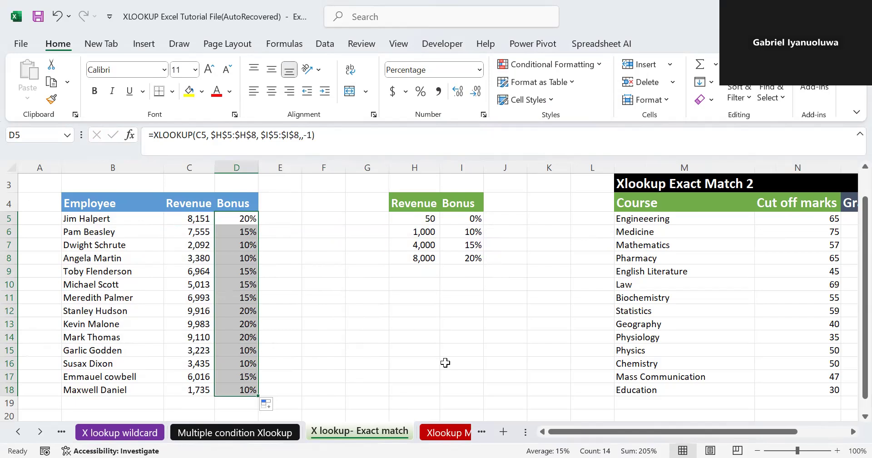
# Step: In the Xlookup Exact Match 2 table, start an XLOOKUP formula in O5 with N5 as the lookup value
pyautogui.moveTo(552, 429); pyautogui.dragTo(625, 441)
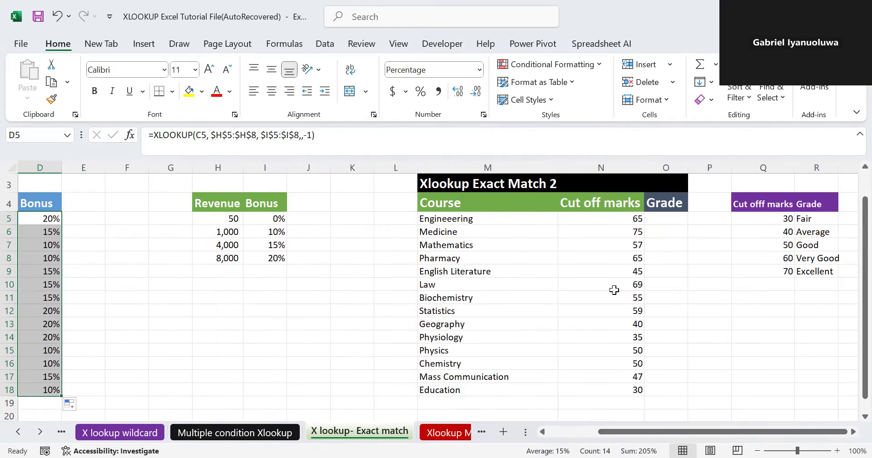
pyautogui.click(676, 222)
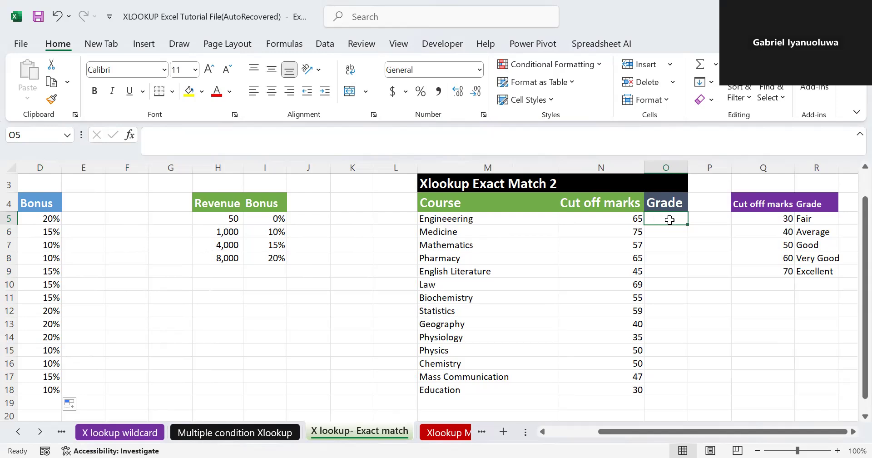
pyautogui.write('=x')
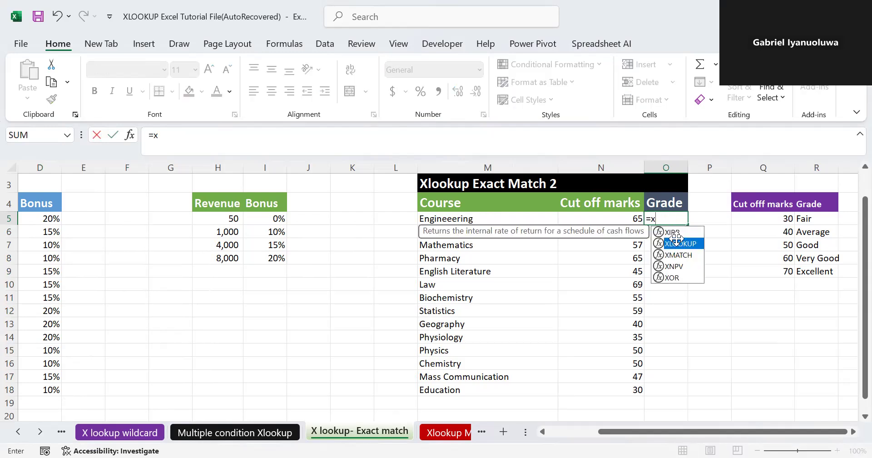
pyautogui.doubleClick(676, 241)
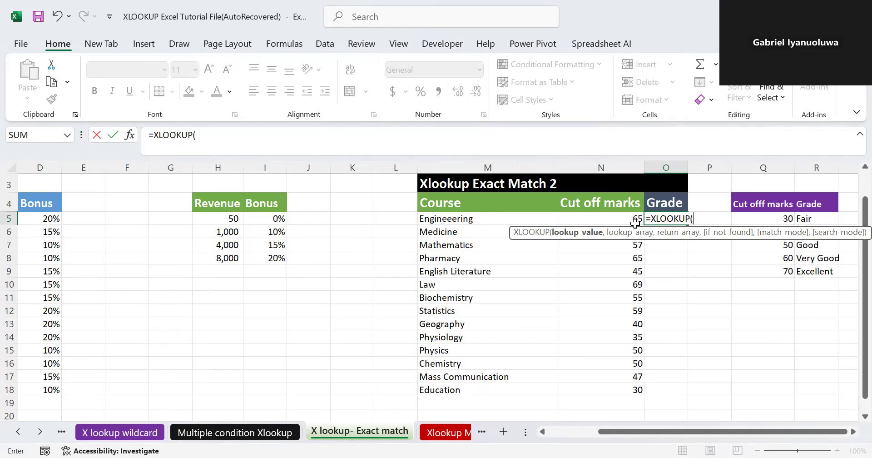
pyautogui.click(621, 219)
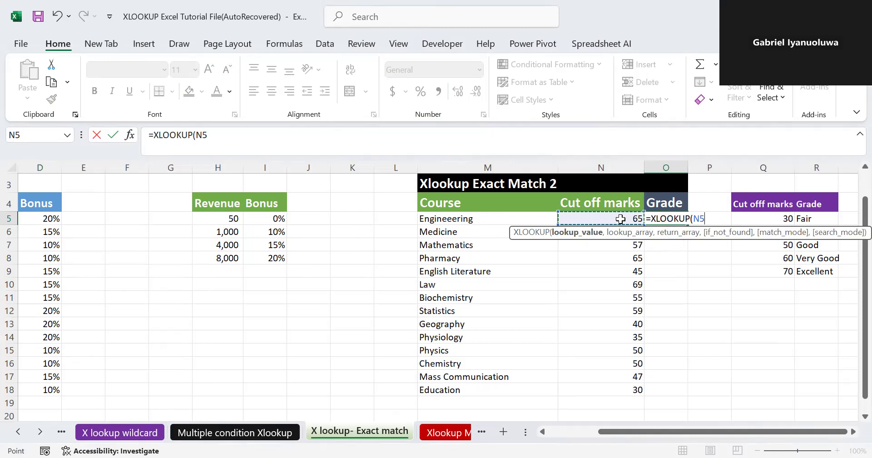
pyautogui.write(',')
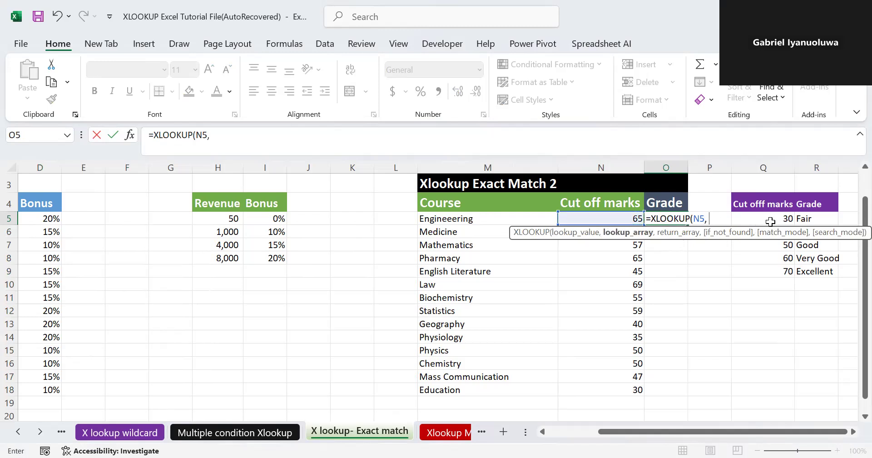
# Step: Give the O5 formula the absolute lookup array $Q$5:$Q$8 and the absolute return array $R$5:$R$9
pyautogui.moveTo(774, 219); pyautogui.dragTo(774, 264)
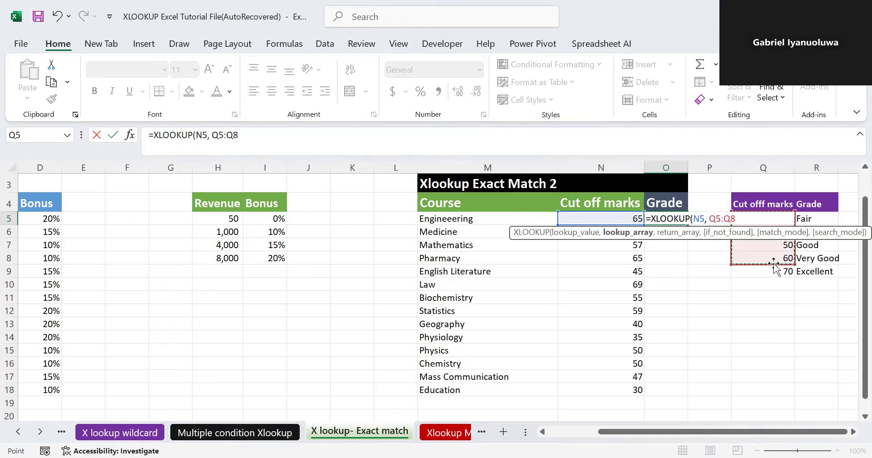
pyautogui.press('F4')
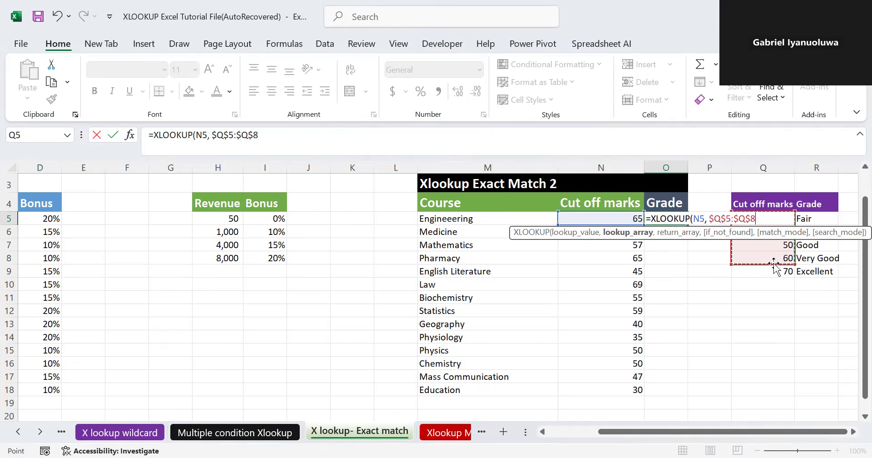
pyautogui.write(',')
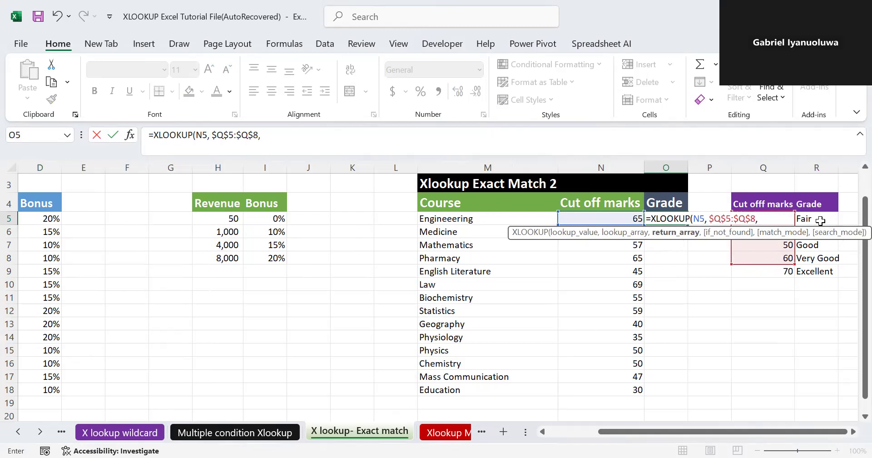
pyautogui.moveTo(816, 218); pyautogui.dragTo(816, 263)
pyautogui.press('F4')
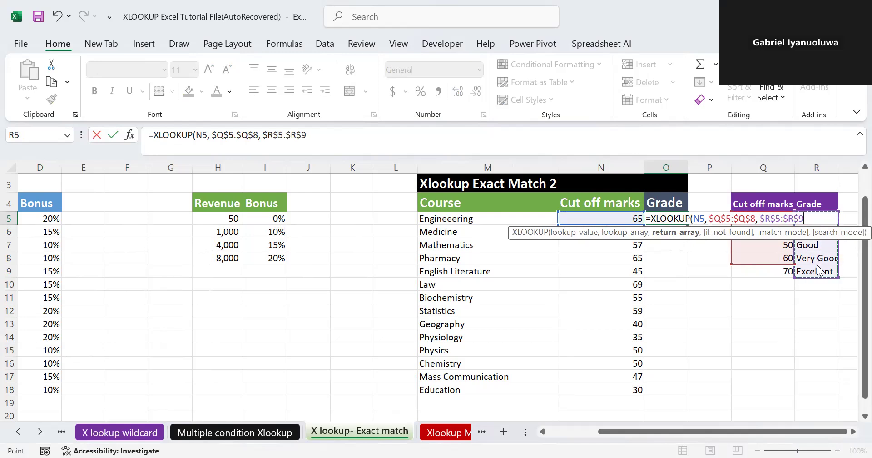
# Step: Skip the if_not_found argument in the O5 formula, set match mode to -1 and enter it
pyautogui.write(',,')
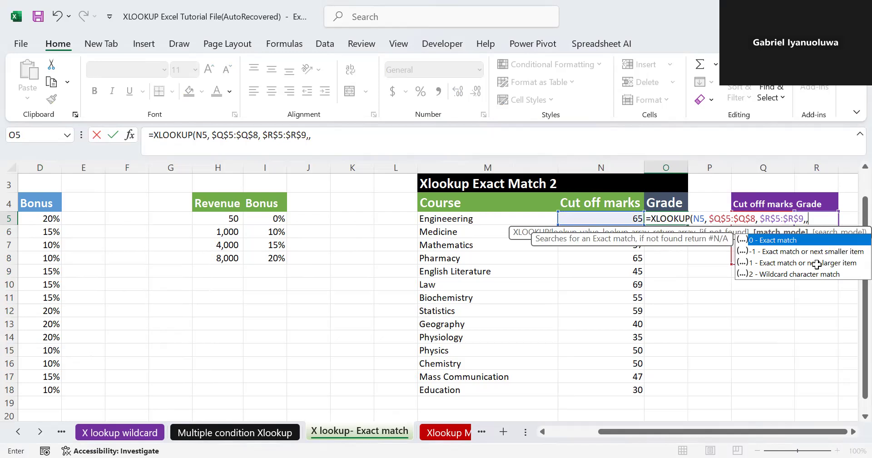
pyautogui.write('-1')
pyautogui.press('Return')
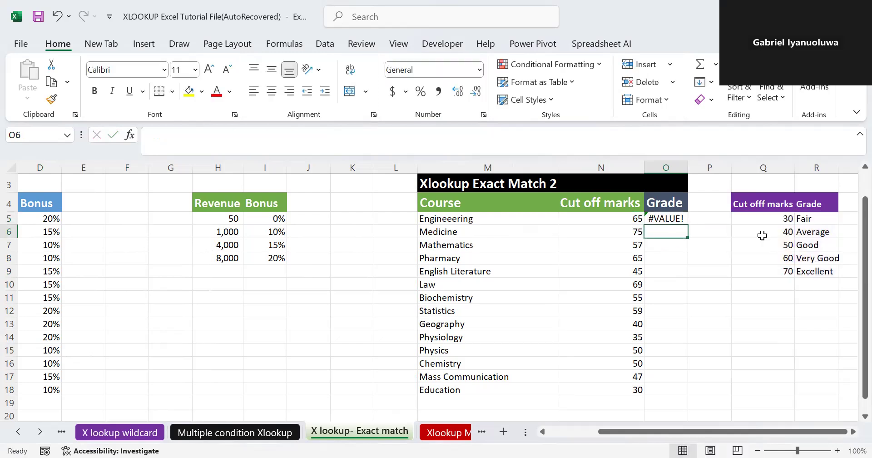
# Step: Reopen the XLOOKUP formula in O5 and erase it completely
pyautogui.doubleClick(672, 218)
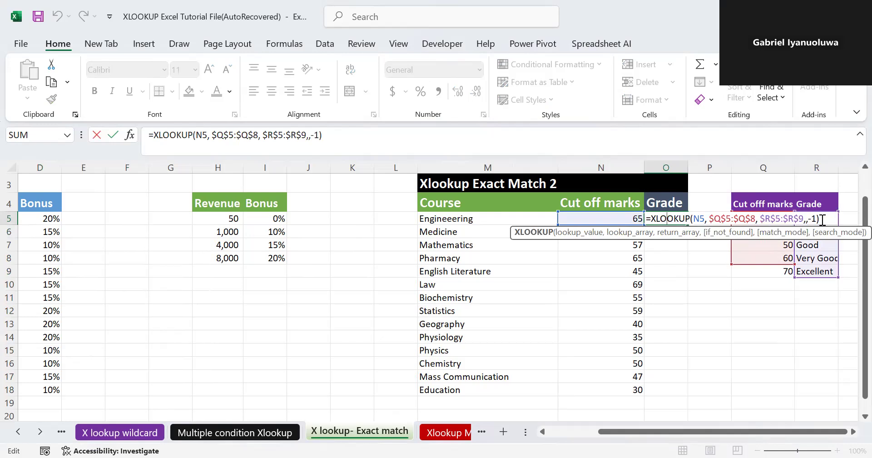
pyautogui.click(823, 220)
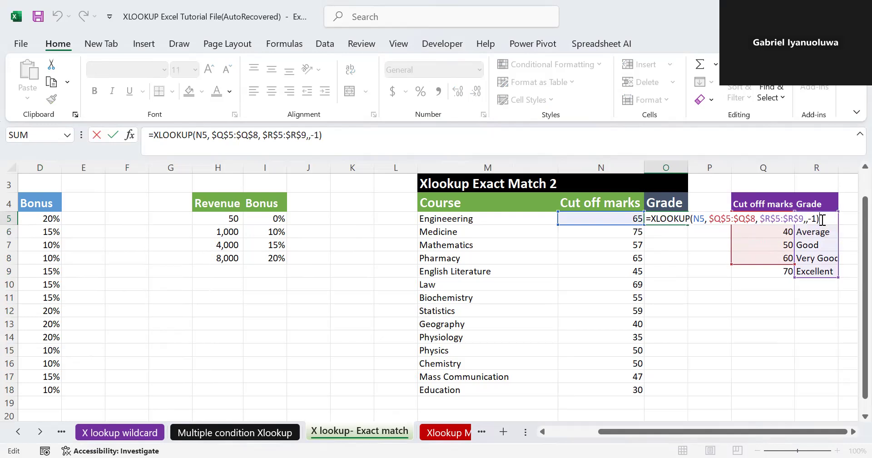
pyautogui.click(756, 219)
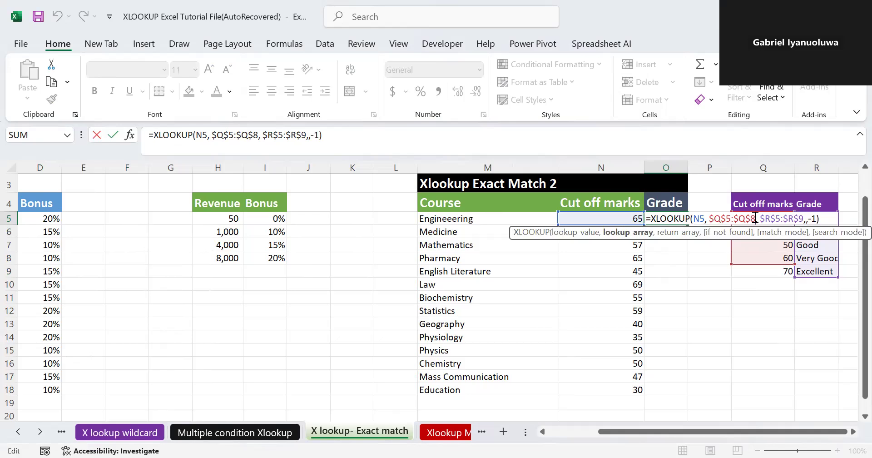
pyautogui.press('BackSpace')
pyautogui.press('BackSpace')
pyautogui.press('BackSpace')
pyautogui.press('BackSpace')
pyautogui.press('BackSpace')
pyautogui.press('BackSpace')
pyautogui.press('BackSpace')
pyautogui.press('BackSpace')
pyautogui.press('BackSpace')
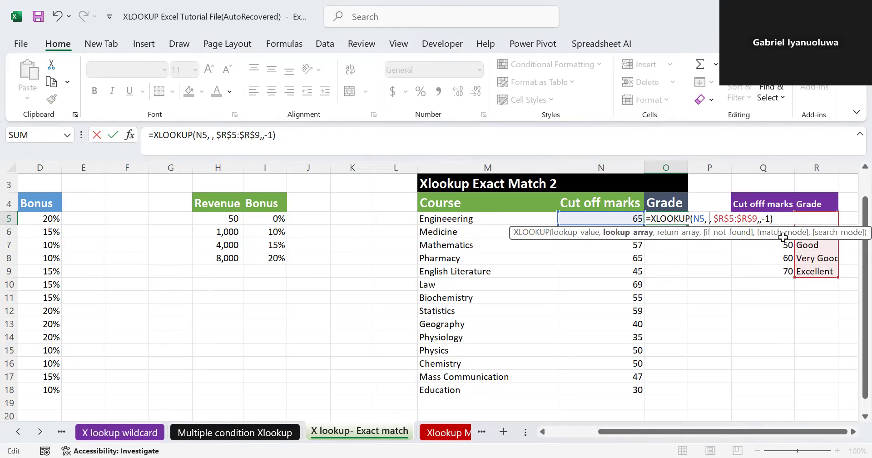
pyautogui.press('BackSpace')
pyautogui.press('BackSpace')
pyautogui.press('BackSpace')
pyautogui.press('BackSpace')
pyautogui.press('BackSpace')
pyautogui.press('BackSpace')
pyautogui.press('BackSpace')
pyautogui.press('BackSpace')
pyautogui.press('BackSpace')
pyautogui.press('BackSpace')
pyautogui.press('BackSpace')
pyautogui.press('BackSpace')
pyautogui.press('BackSpace')
pyautogui.press('BackSpace')
pyautogui.press('BackSpace')
pyautogui.press('BackSpace')
pyautogui.press('BackSpace')
pyautogui.press('BackSpace')
pyautogui.press('BackSpace')
pyautogui.press('BackSpace')
pyautogui.press('BackSpace')
pyautogui.press('BackSpace')
pyautogui.press('BackSpace')
pyautogui.press('BackSpace')
pyautogui.press('BackSpace')
pyautogui.press('BackSpace')
pyautogui.press('BackSpace')
pyautogui.press('BackSpace')
pyautogui.press('BackSpace')
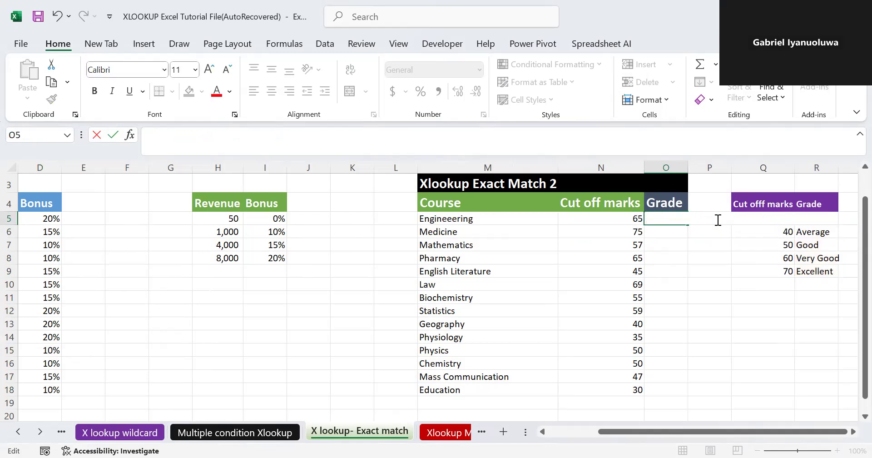
# Step: Start a new XLOOKUP formula in O5 for the Engineering grade, using its cut-off mark in N5 as the lookup value
pyautogui.write('=')
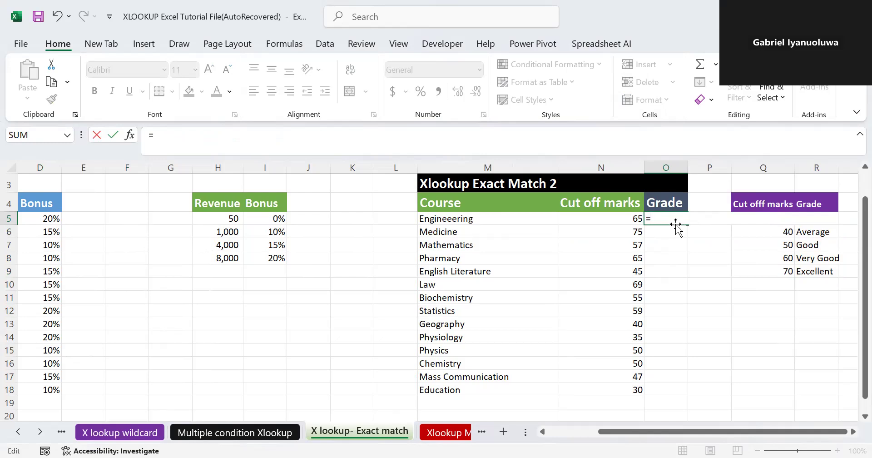
pyautogui.write('x')
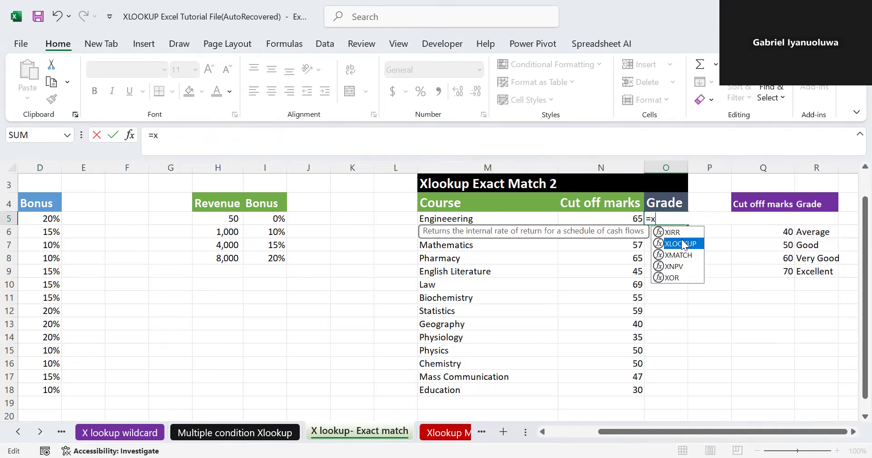
pyautogui.doubleClick(684, 244)
pyautogui.click(629, 220)
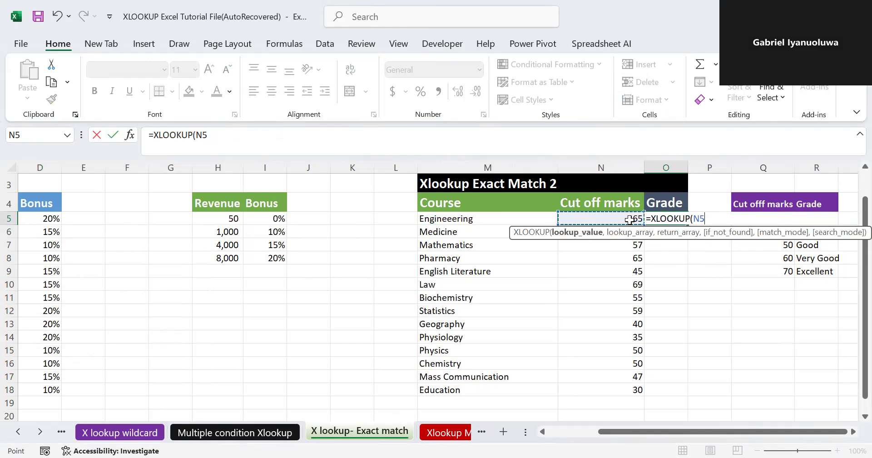
pyautogui.write(',')
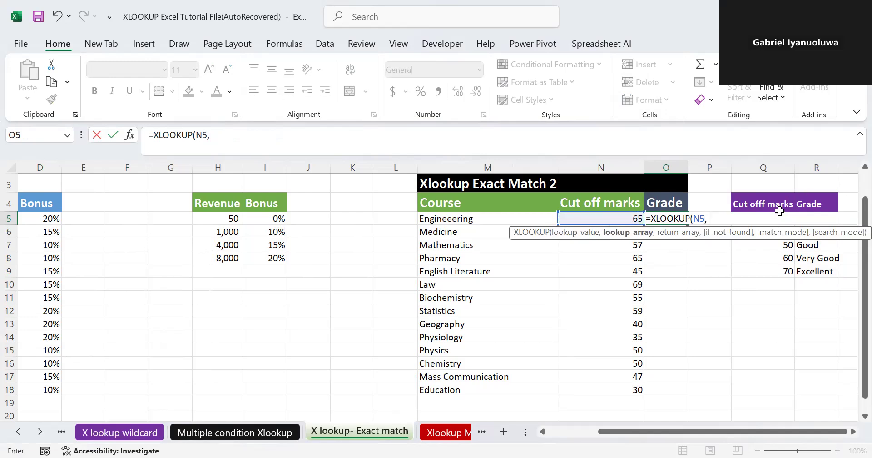
pyautogui.moveTo(776, 207); pyautogui.dragTo(777, 222)
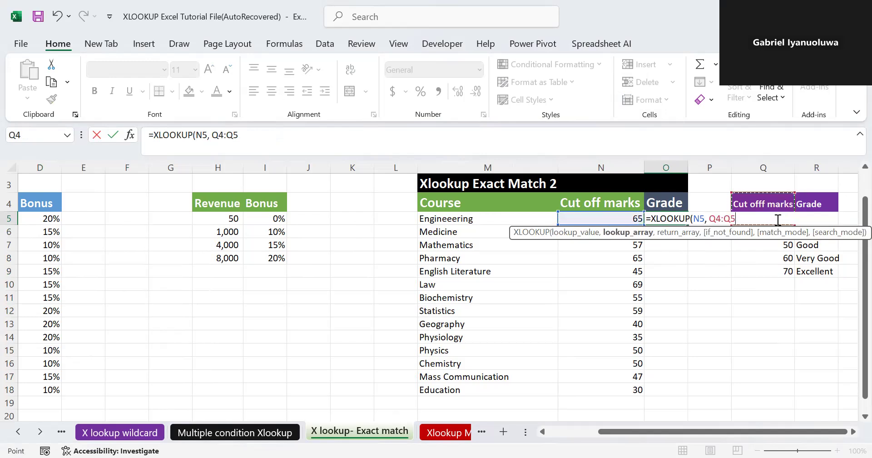
pyautogui.click(766, 225)
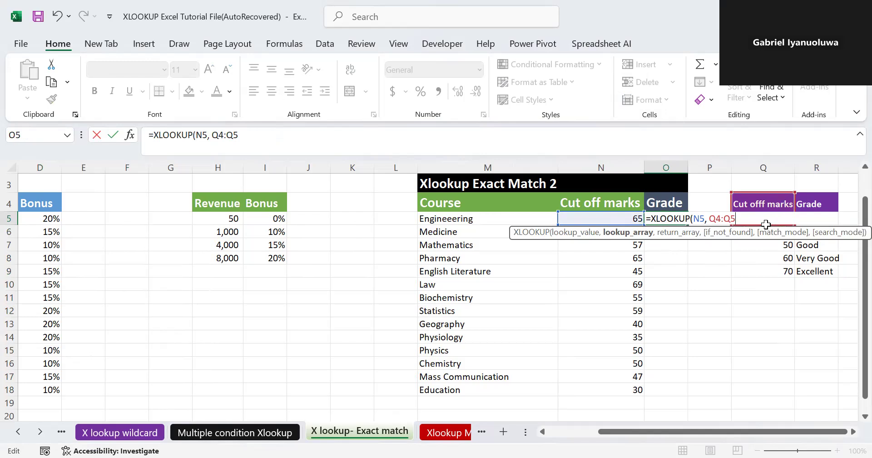
pyautogui.press('BackSpace')
pyautogui.press('BackSpace')
pyautogui.press('BackSpace')
pyautogui.press('BackSpace')
pyautogui.press('BackSpace')
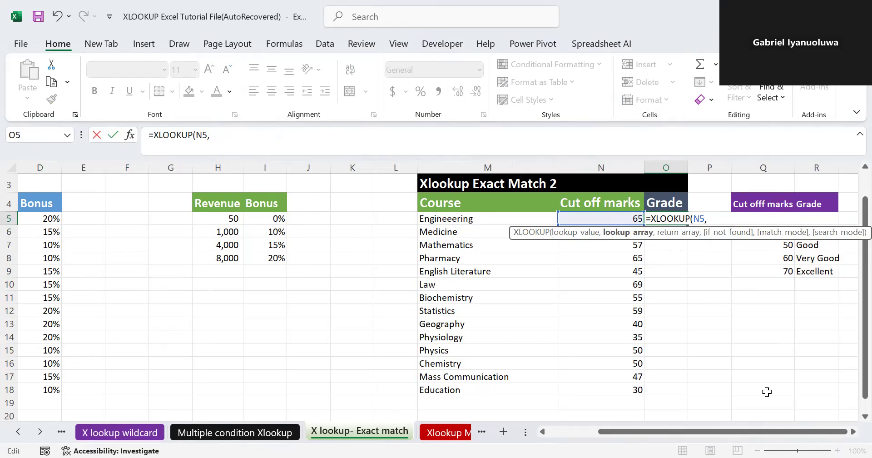
# Step: Give the O5 formula the absolute lookup array $Q$5:$Q$9 and the absolute return array $R$5:$R$9
pyautogui.click(853, 433)
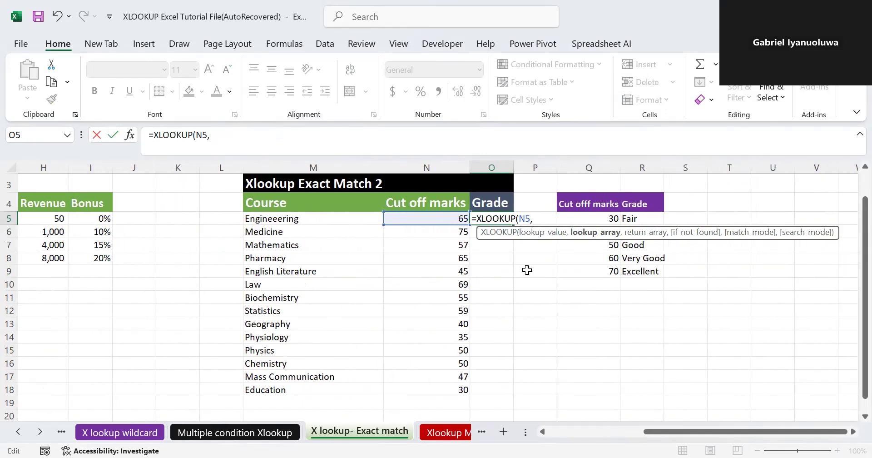
pyautogui.click(593, 220)
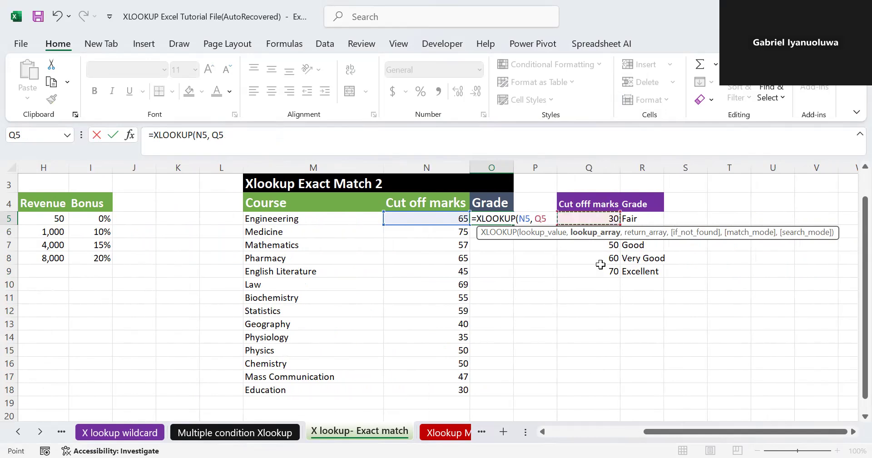
pyautogui.keyDown('shift'); pyautogui.click(601, 265); pyautogui.keyUp('shift')
pyautogui.press('F4')
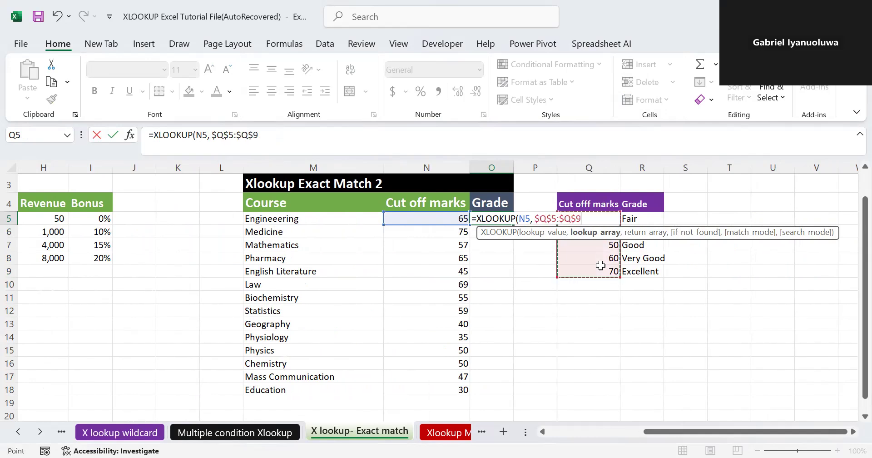
pyautogui.write(',')
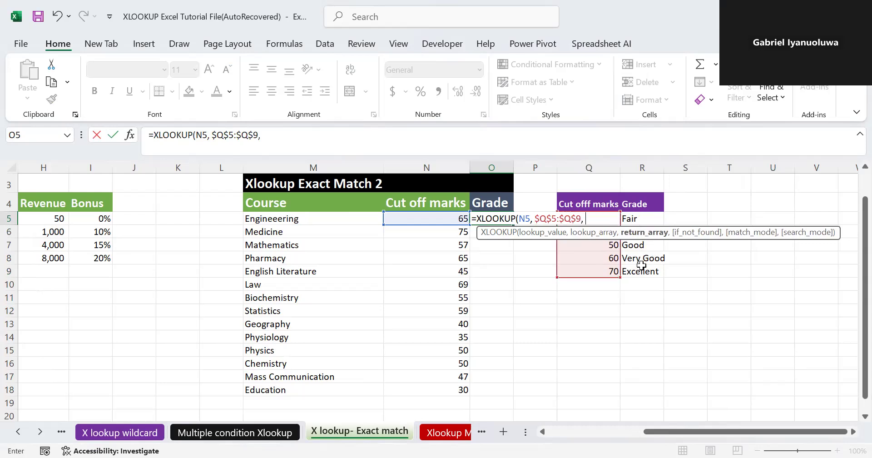
pyautogui.moveTo(641, 219); pyautogui.dragTo(641, 265)
pyautogui.press('F4')
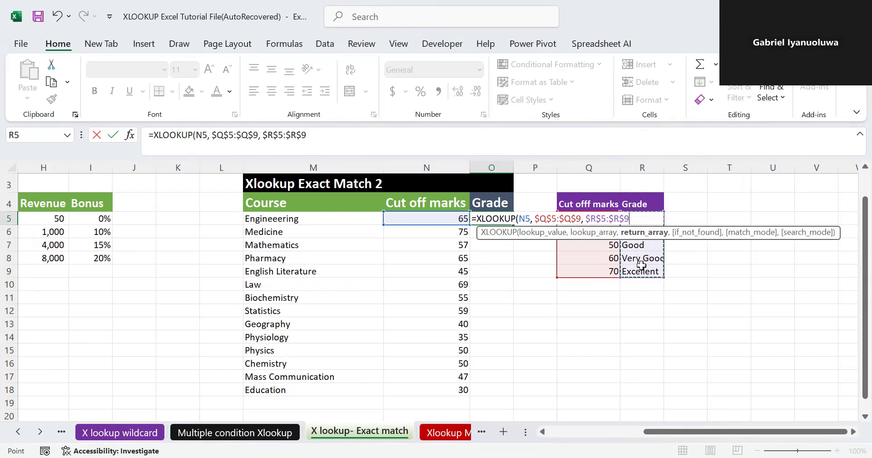
# Step: Skip if_not_found, set match mode to -1, enter the O5 formula and fill it down the Grade column to O18
pyautogui.write(',,')
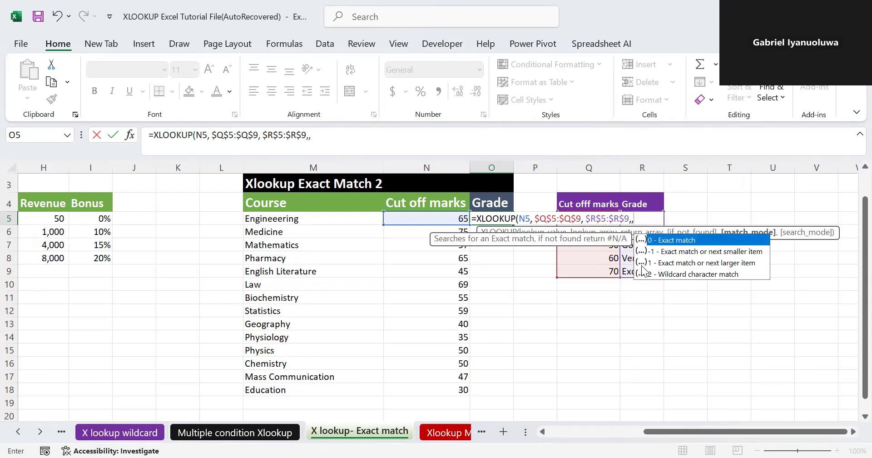
pyautogui.write('-1)')
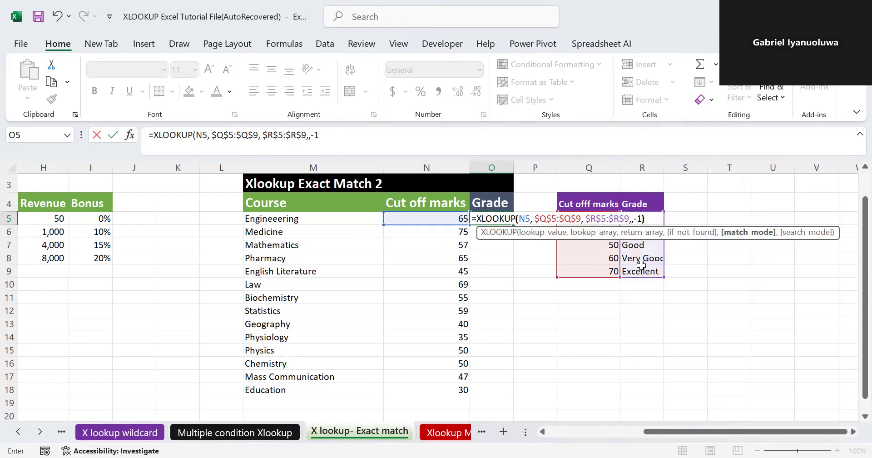
pyautogui.press('Return')
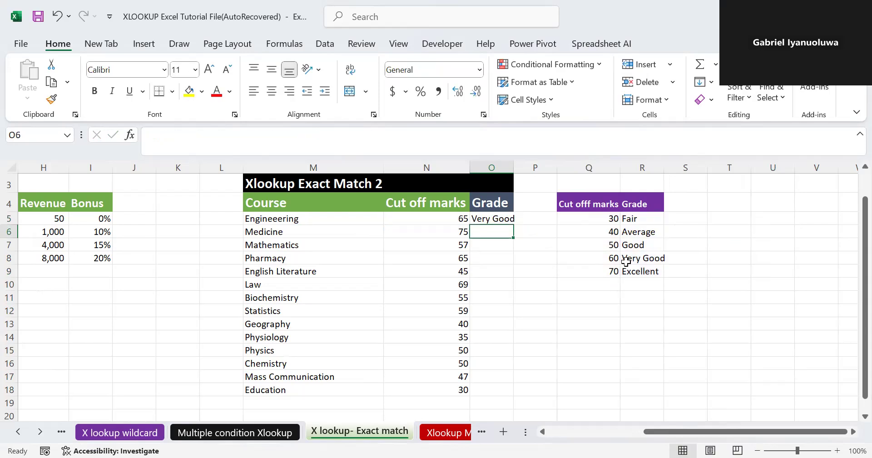
pyautogui.click(506, 221)
pyautogui.doubleClick(512, 226)
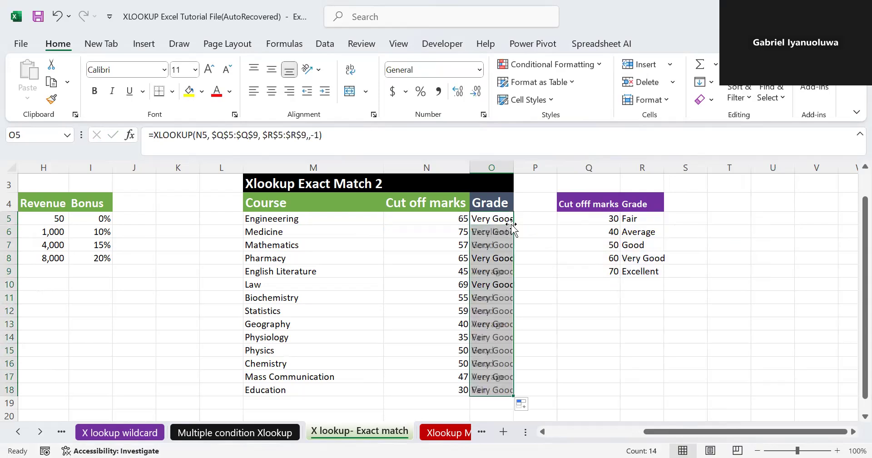
# Step: Set the cut-off mark for Education in N18 to 80 to test the grade lookup
pyautogui.click(451, 392)
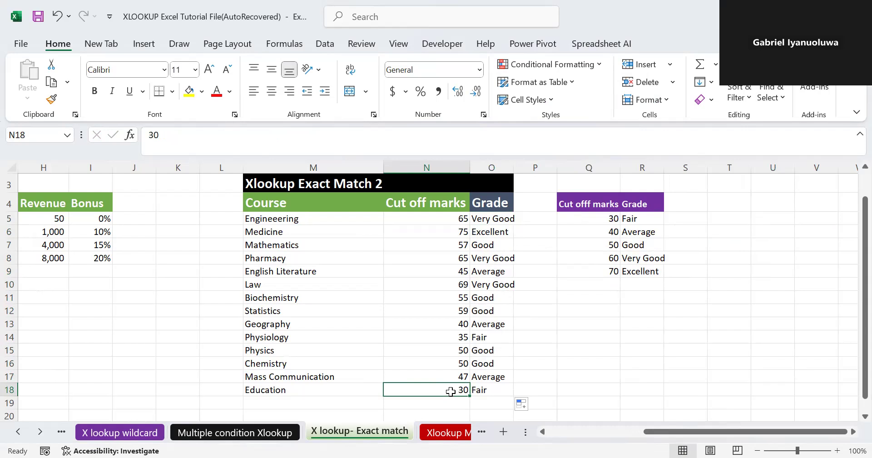
pyautogui.write('8')
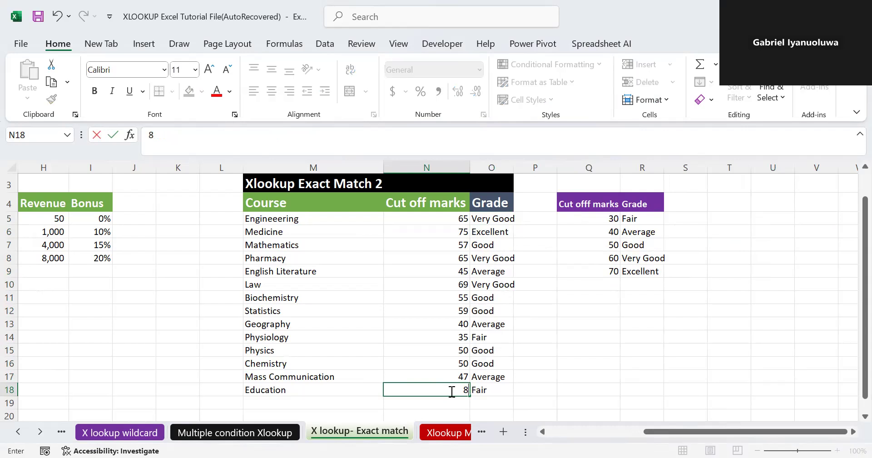
pyautogui.write('0')
pyautogui.press('Return')
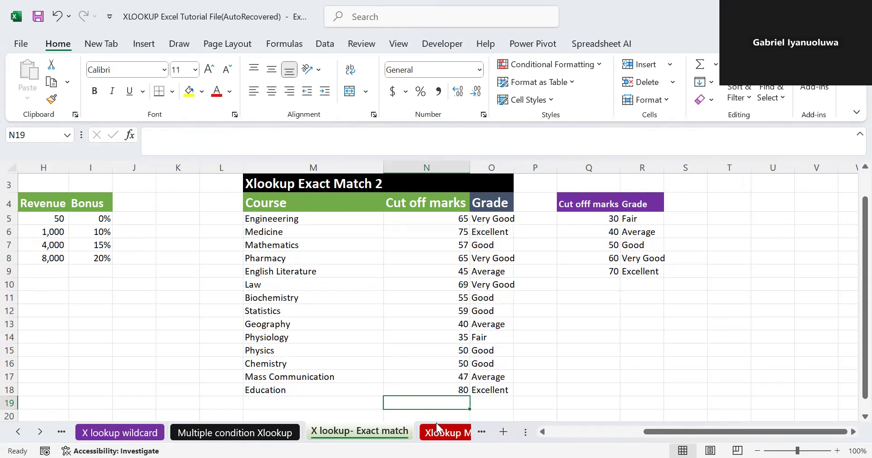
pyautogui.moveTo(656, 427); pyautogui.dragTo(550, 427)
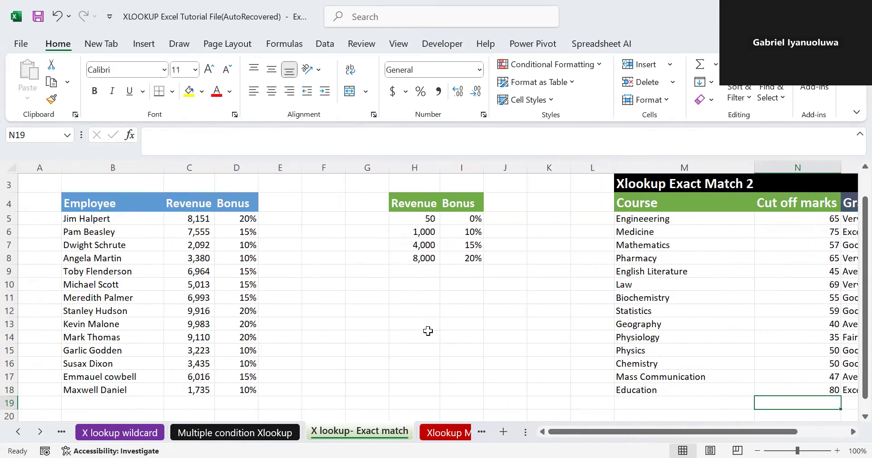